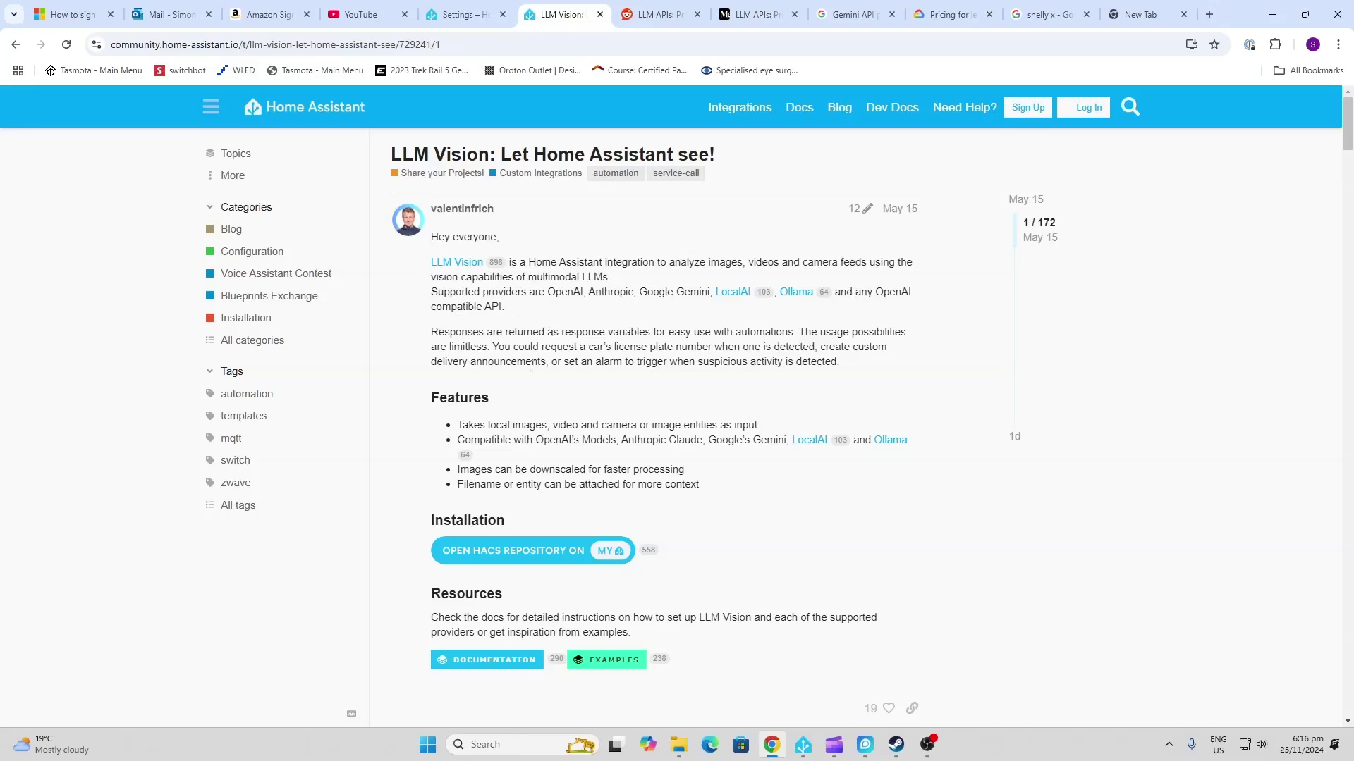
# - Scroll the 'LLM Vision: Let Home Assistant see!' forum topic down to its Installation section
pyautogui.scroll(-1, 532, 366)
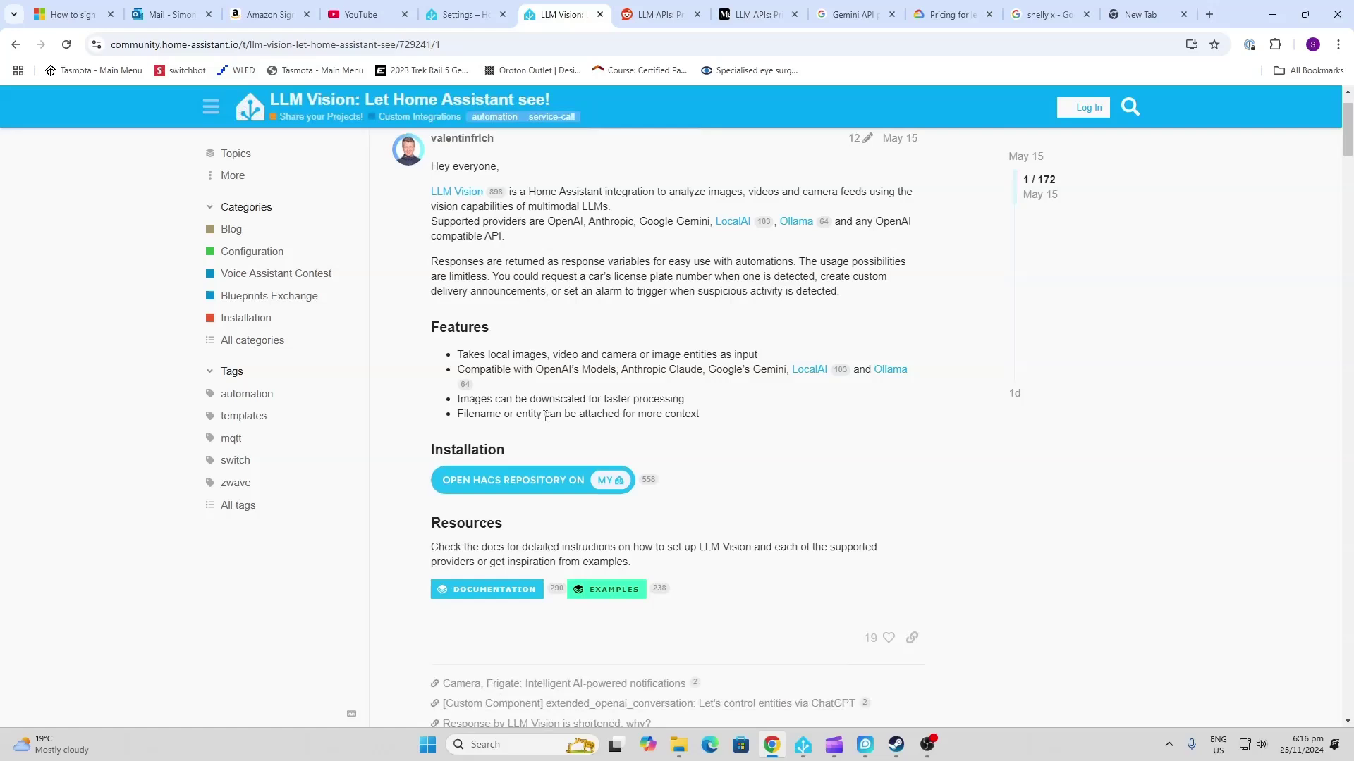
# - Add the LLM Vision custom repository to HACS and start downloading version v1.3.1
pyautogui.click(517, 485)
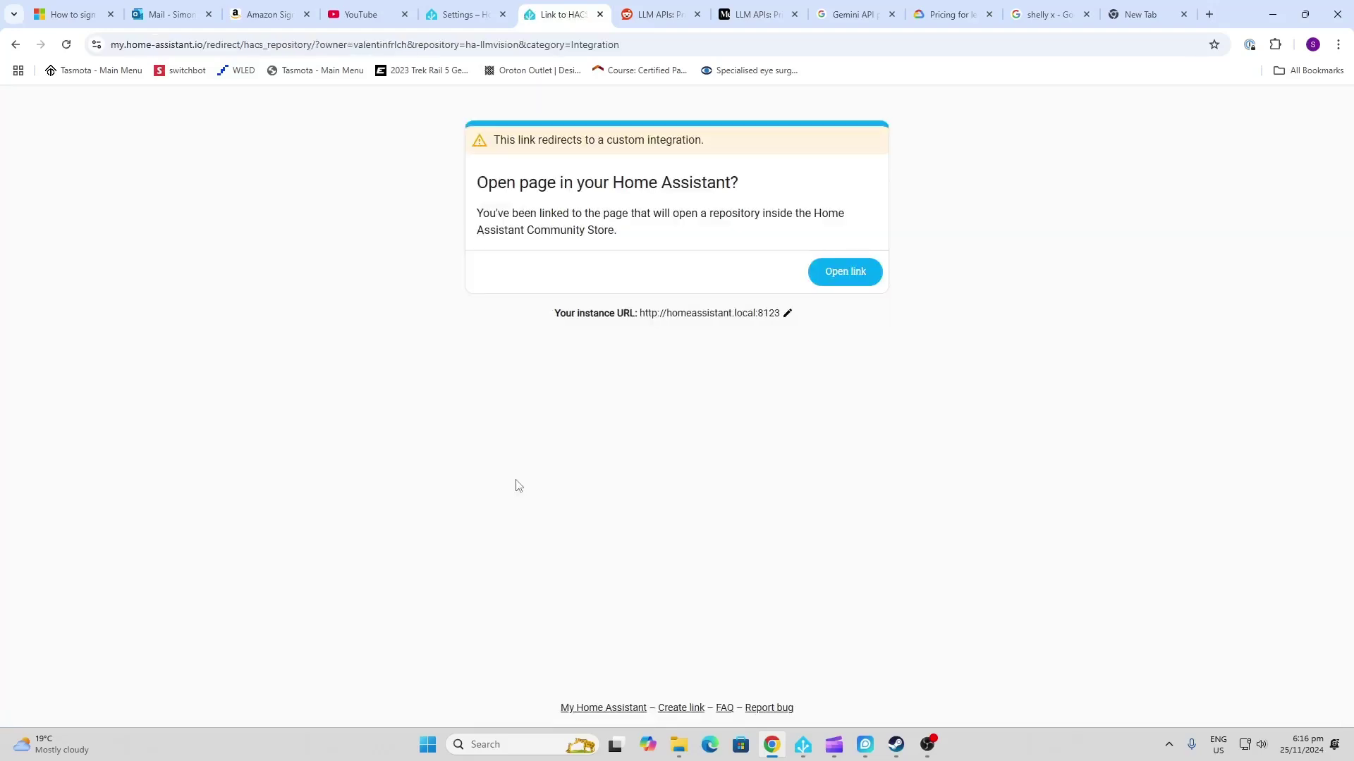
pyautogui.click(843, 279)
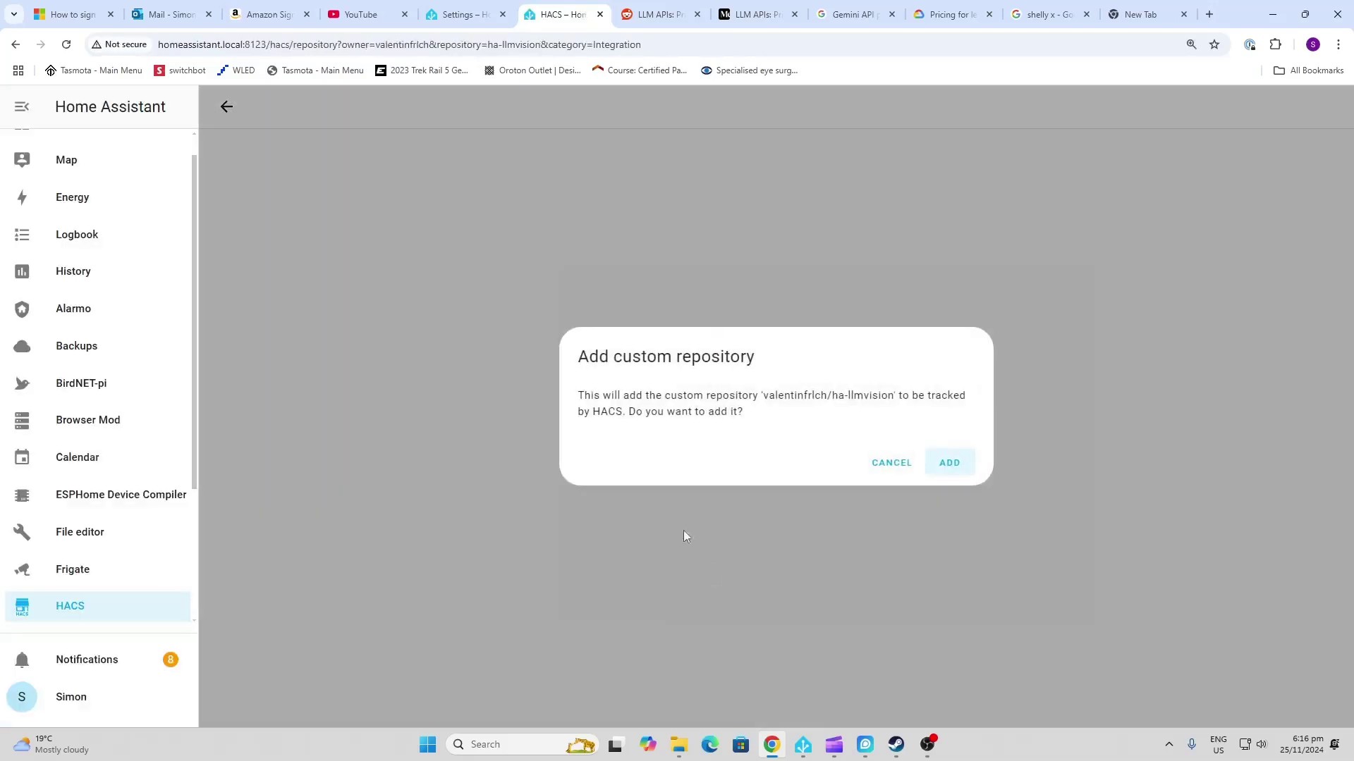
pyautogui.click(949, 463)
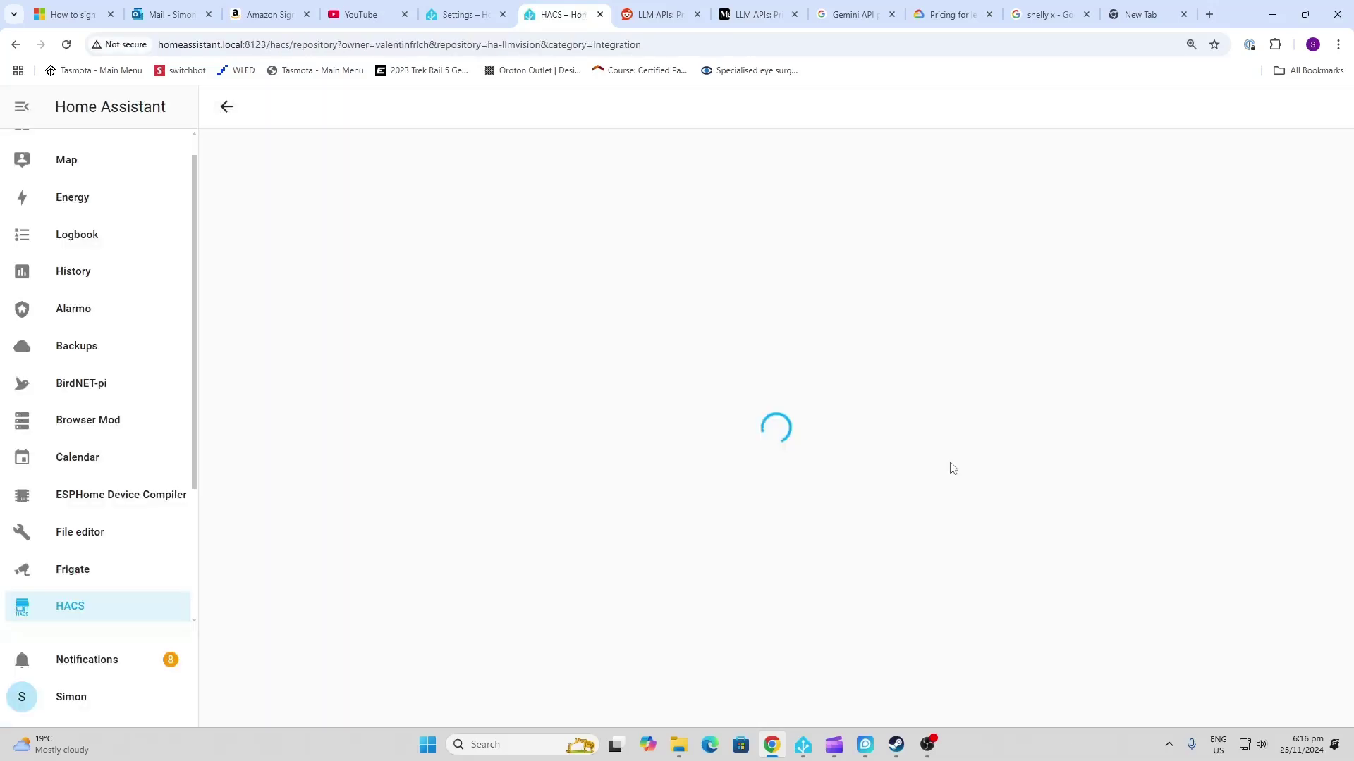
pyautogui.click(1281, 698)
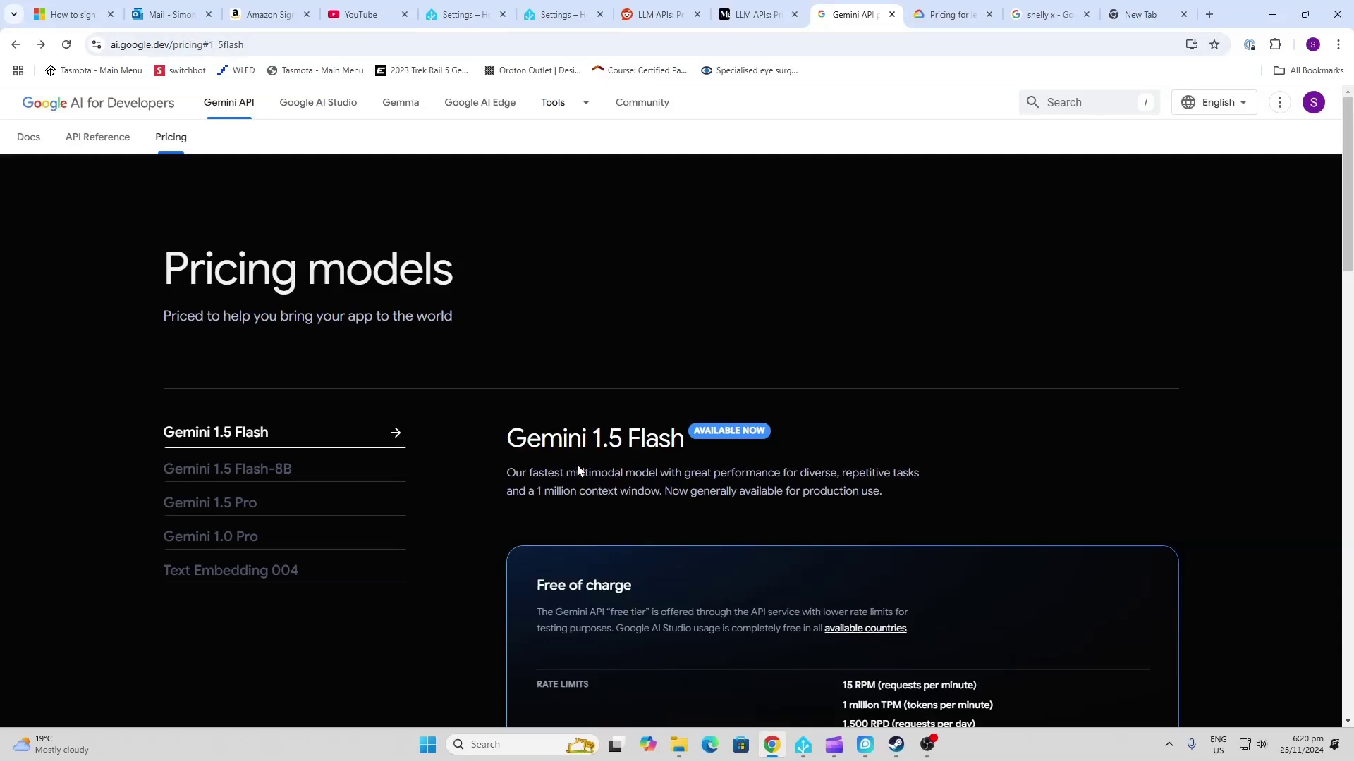
# - Review the Gemini 1.5 Flash free tier pricing, then go to Google AI Studio
pyautogui.scroll(-8, 591, 454)
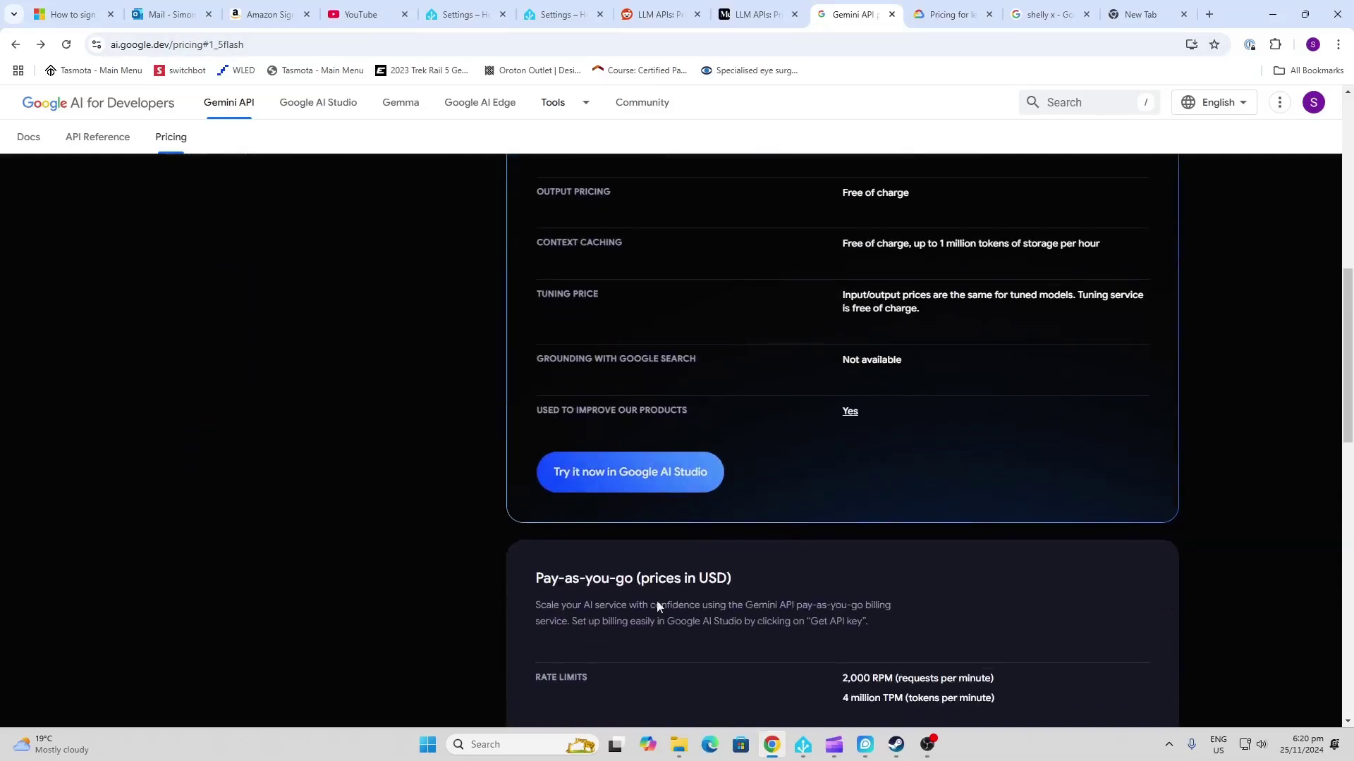
pyautogui.click(616, 481)
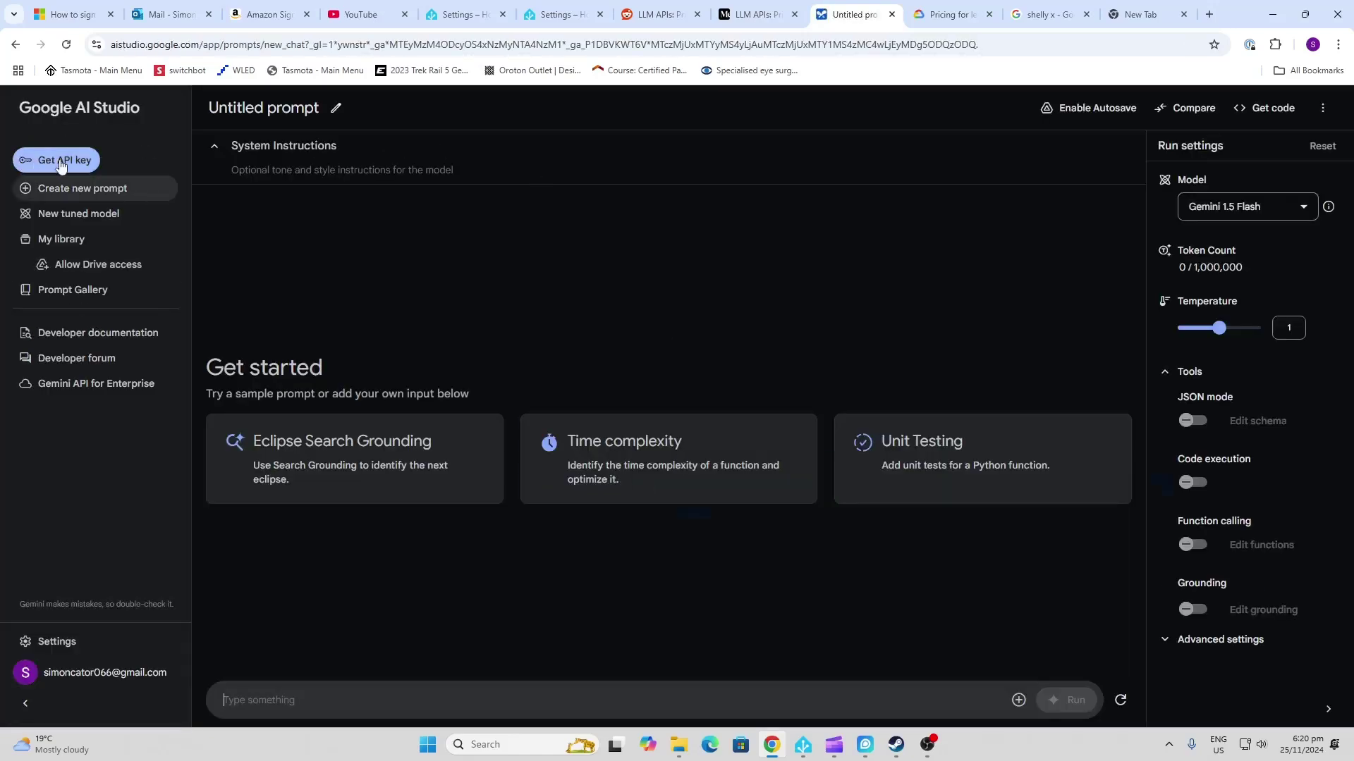
# - Generate a new API key in the existing Gemini API project and copy it
pyautogui.click(61, 163)
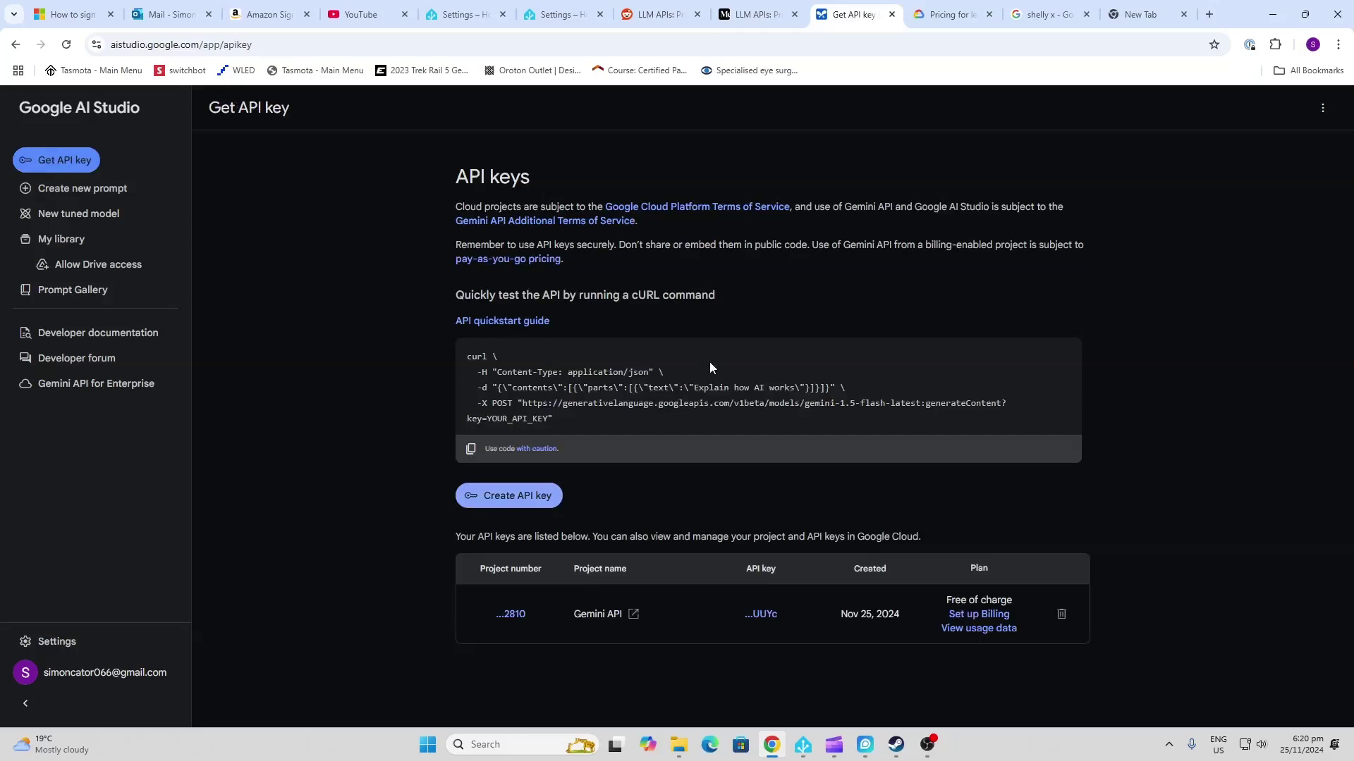
pyautogui.click(513, 499)
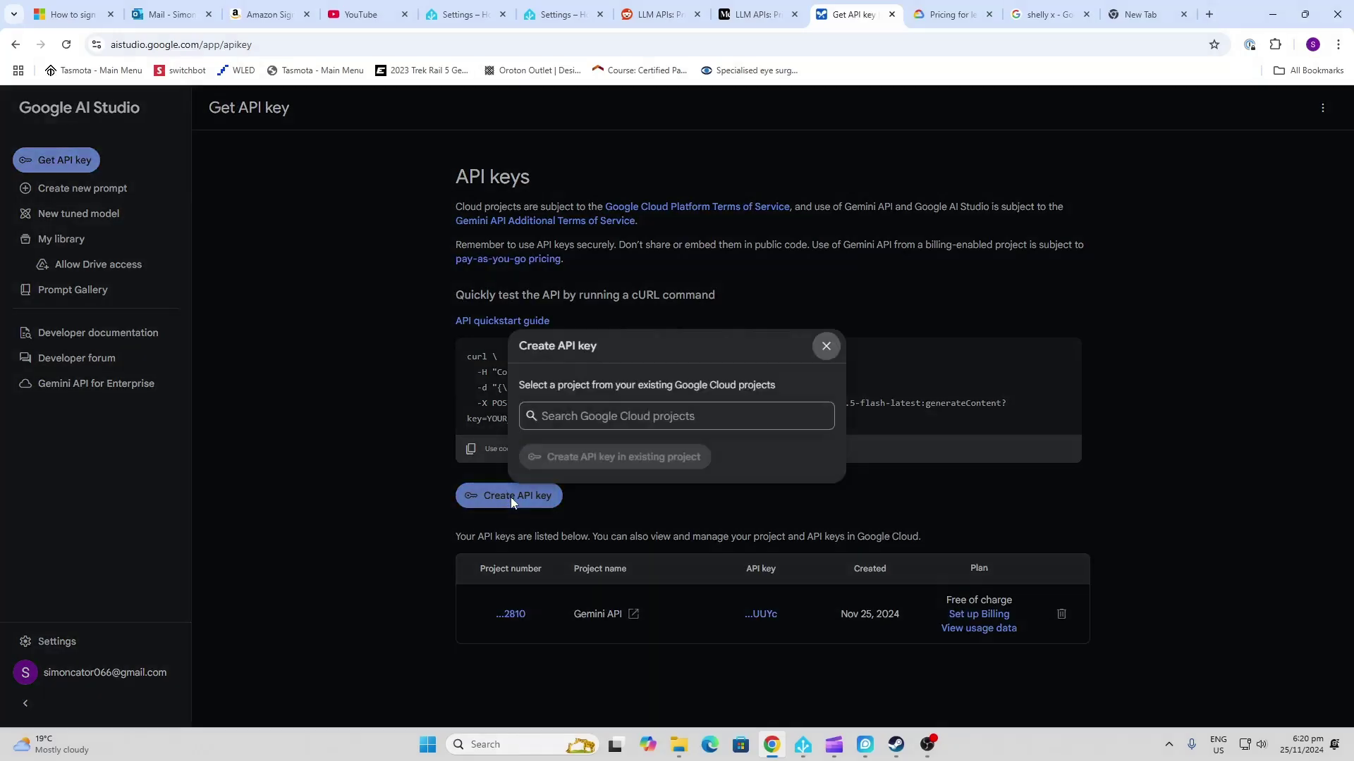
pyautogui.click(610, 418)
pyautogui.click(617, 460)
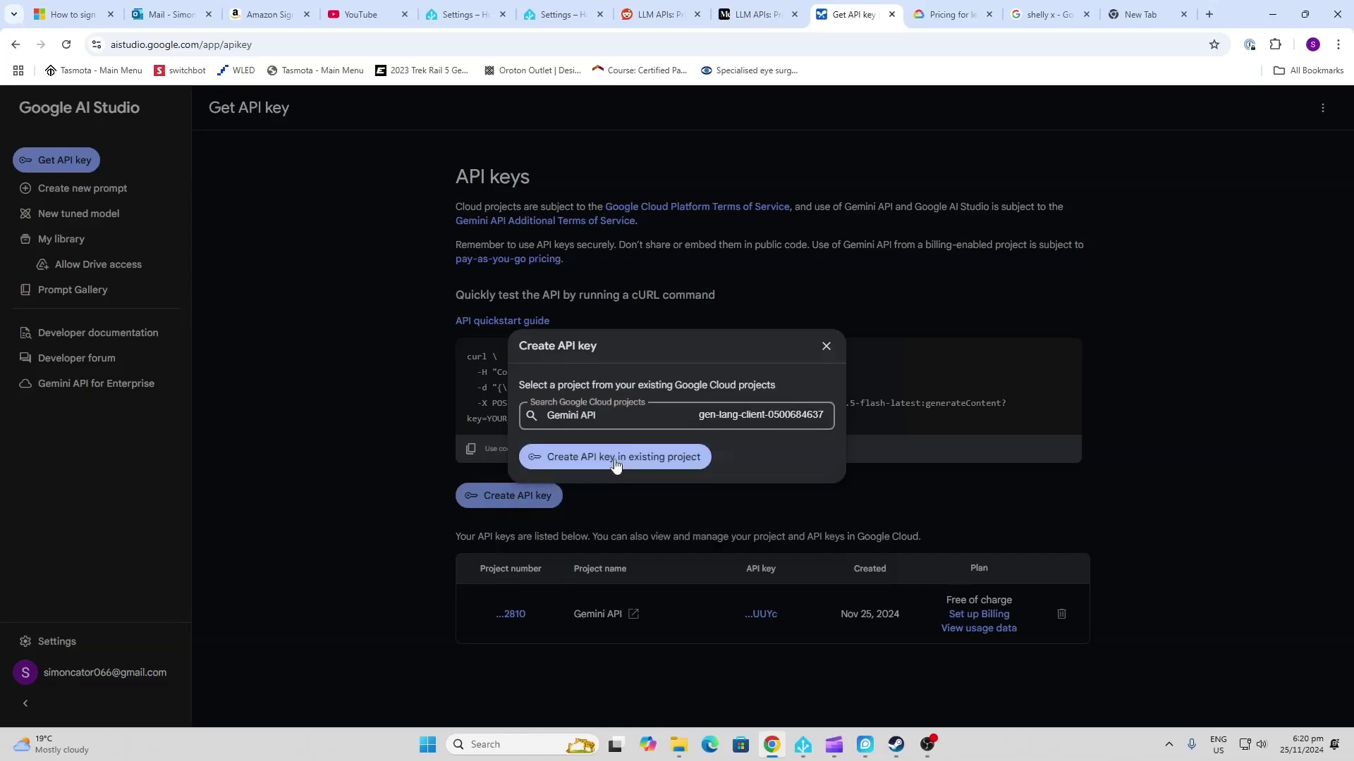
pyautogui.click(615, 459)
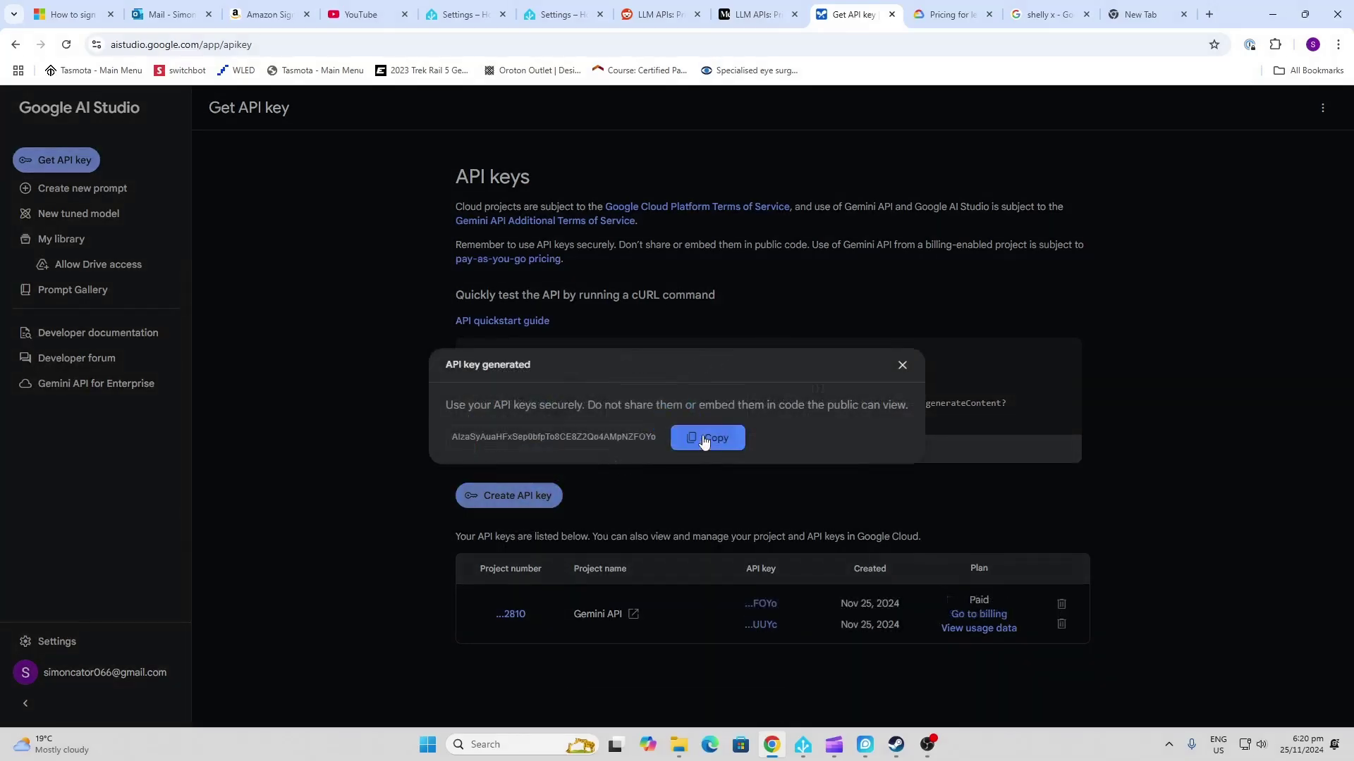
pyautogui.click(703, 442)
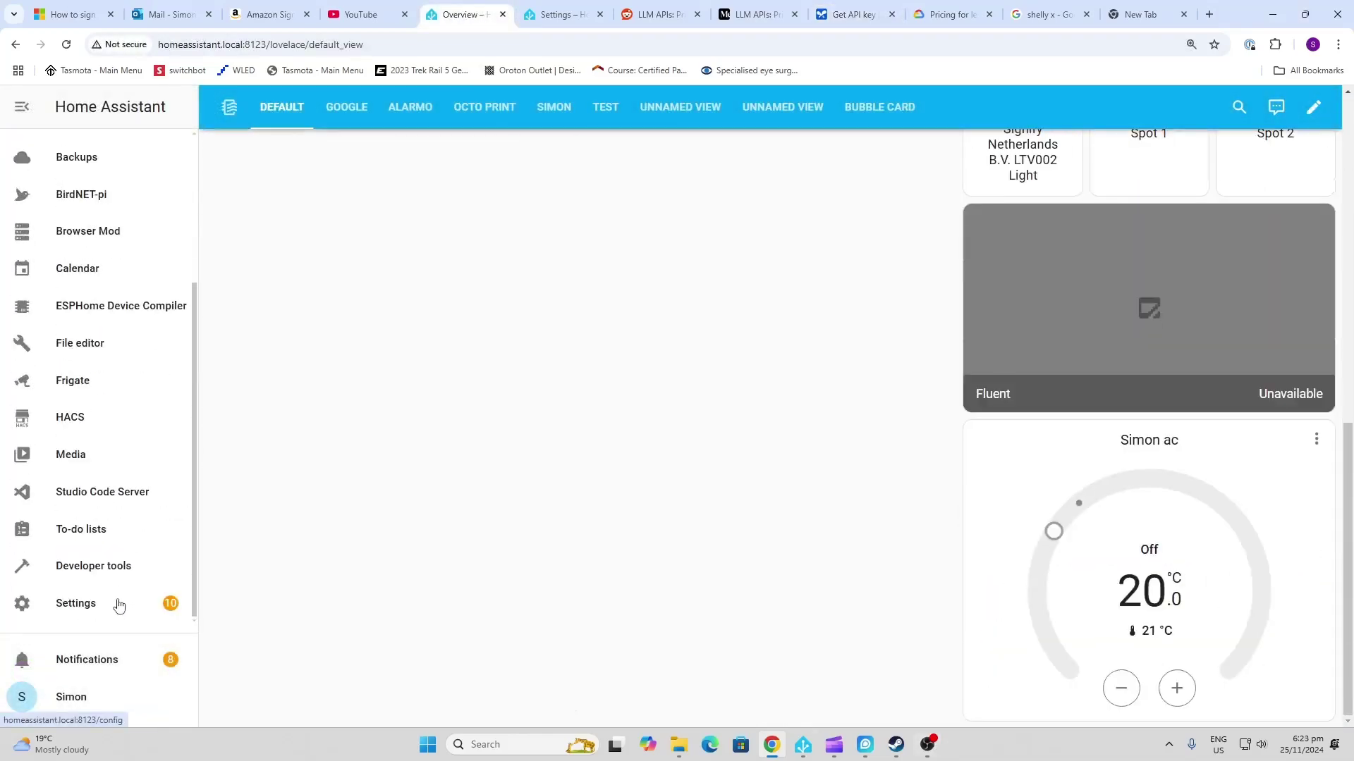
# - Start adding the LLM Vision integration from the integrations dashboard, searching 'llm'
pyautogui.click(119, 605)
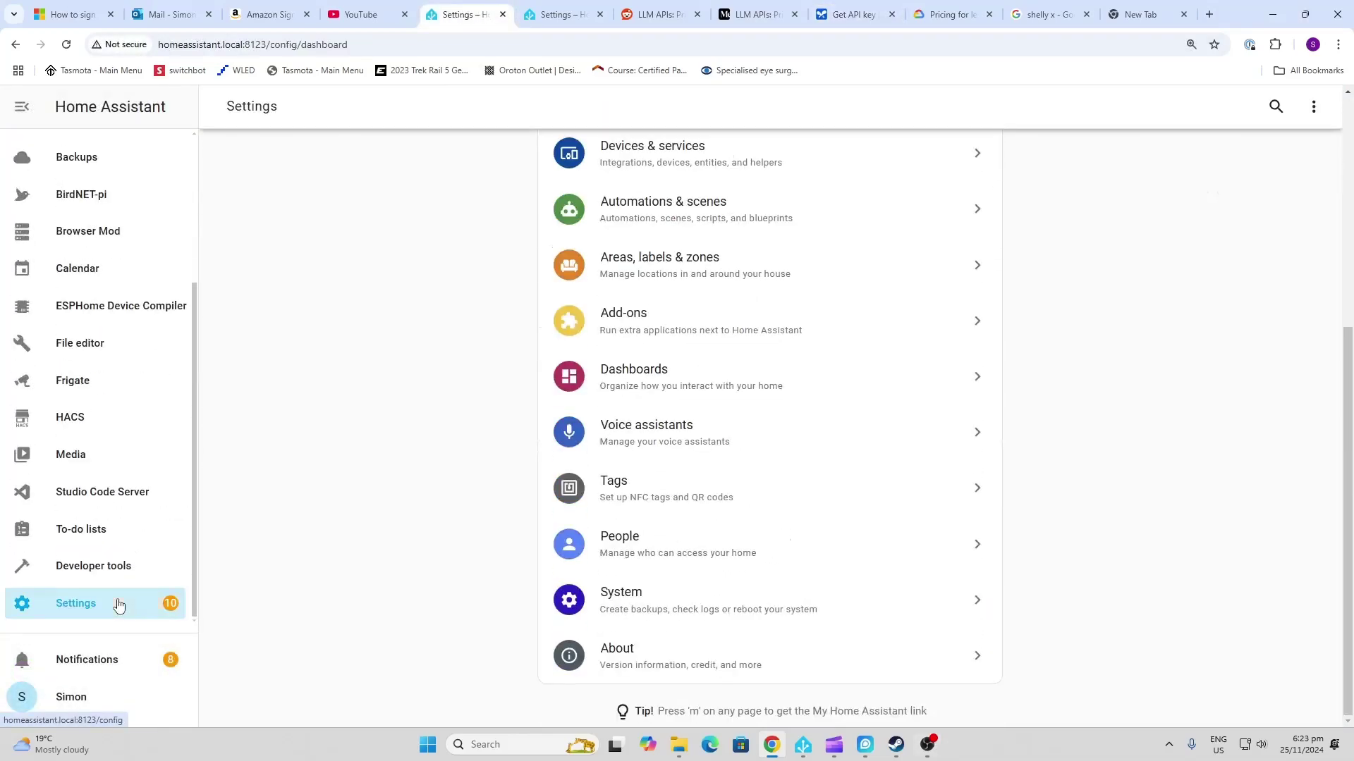
pyautogui.click(641, 533)
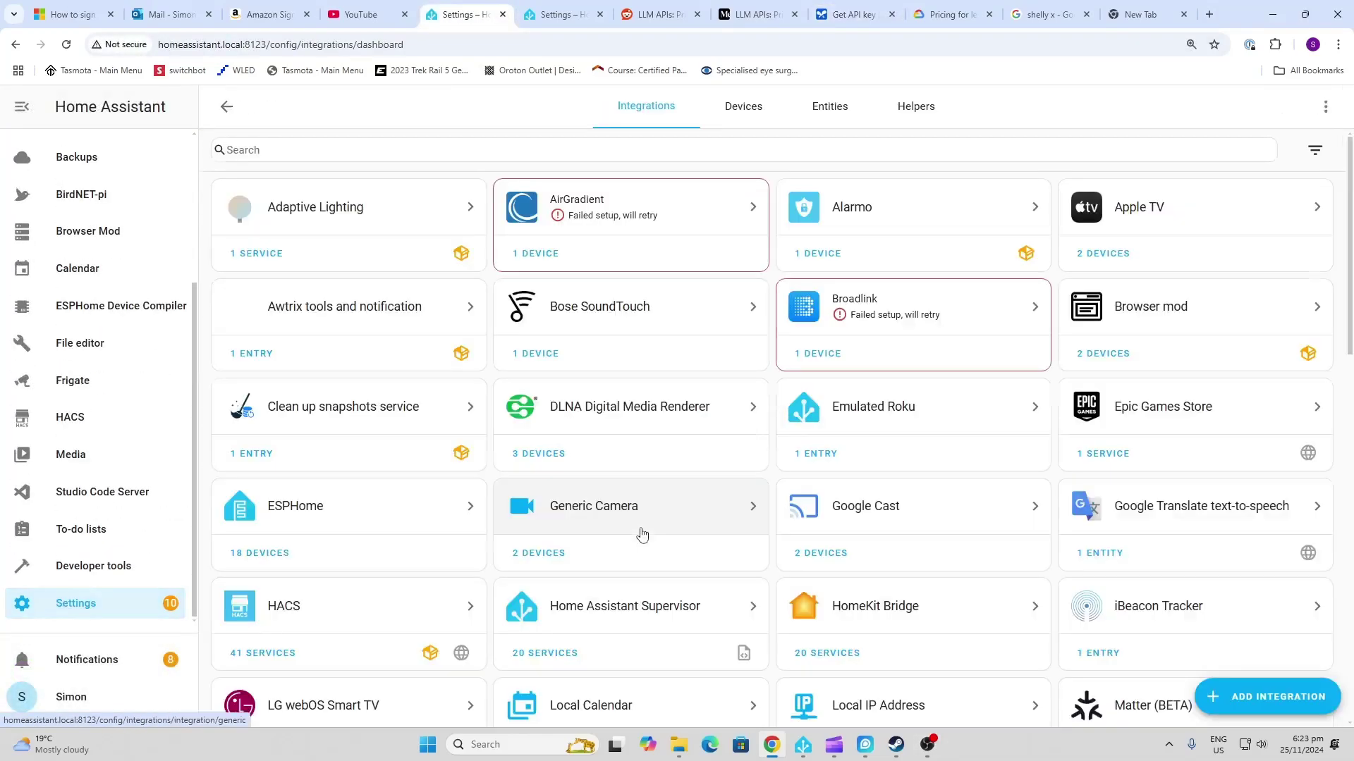
pyautogui.click(1257, 707)
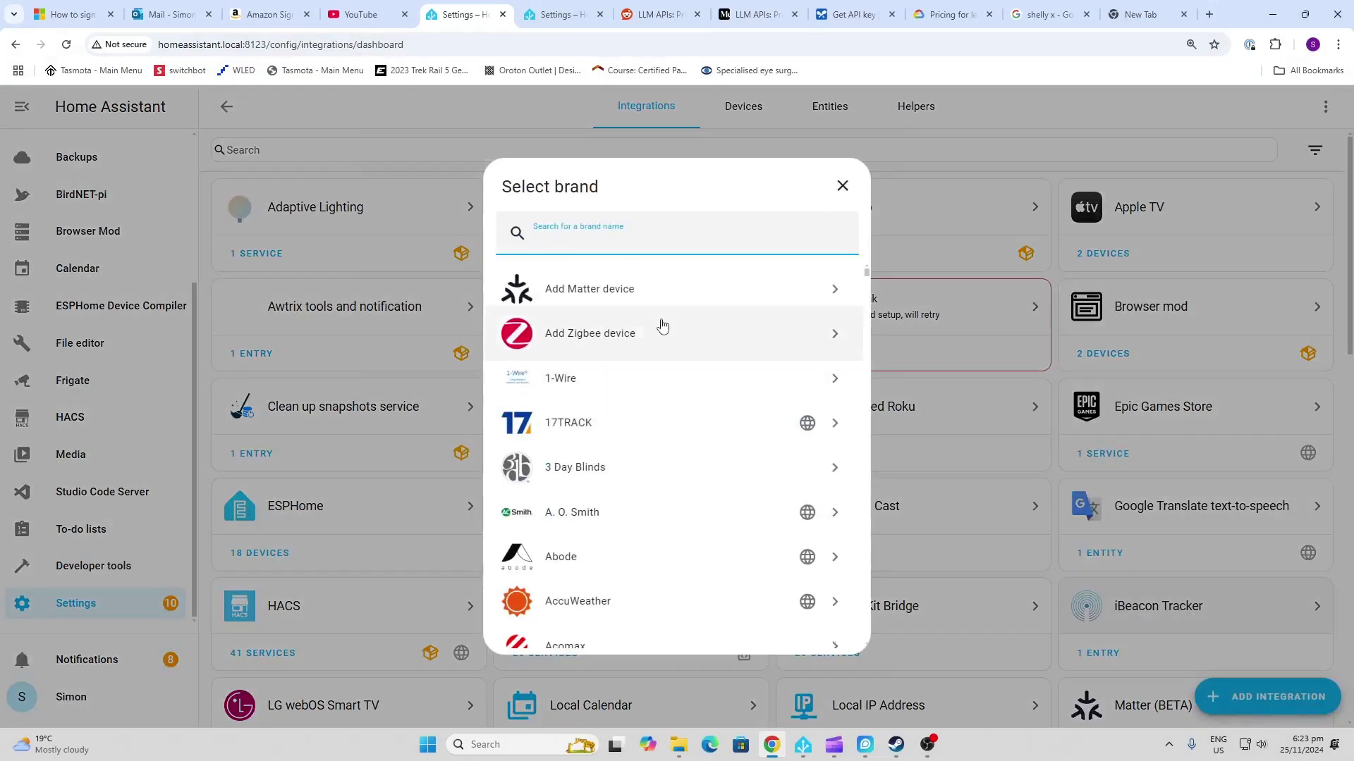
pyautogui.write('llm')
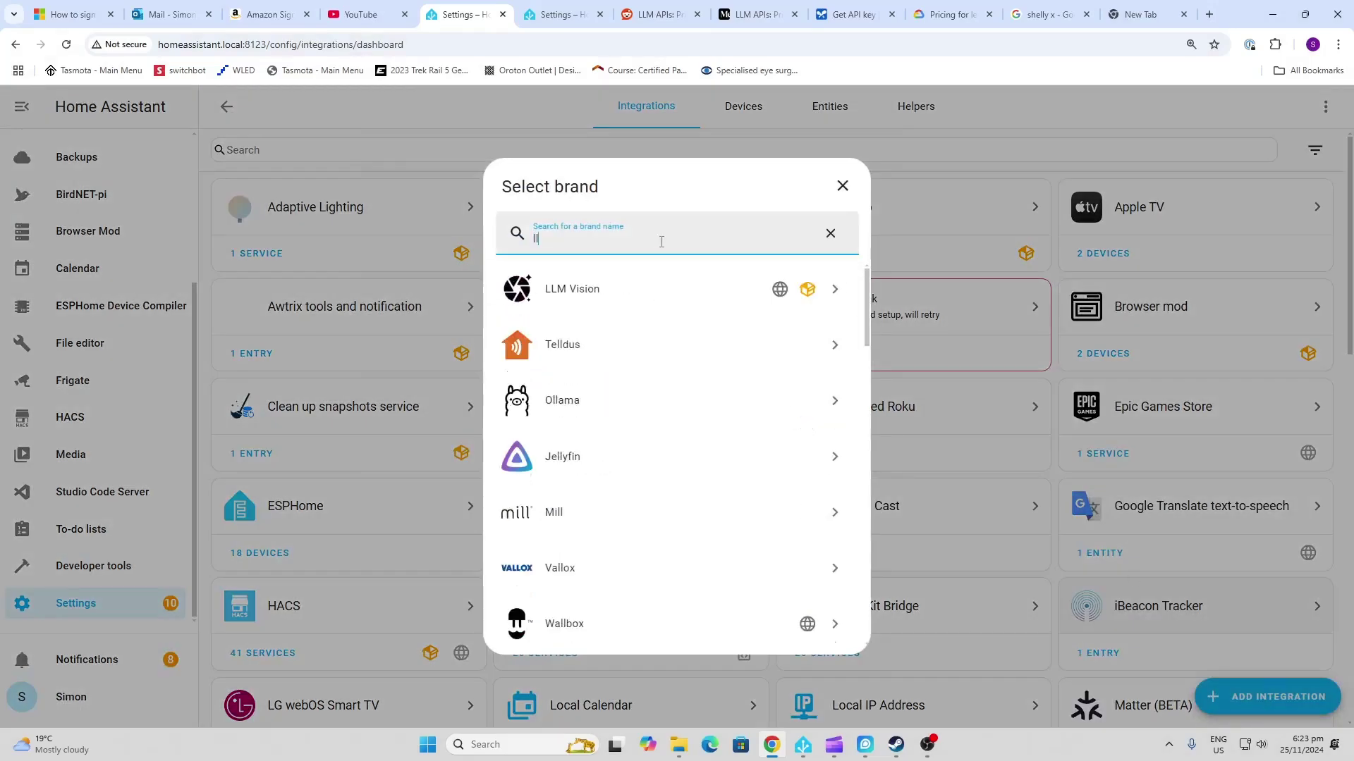
pyautogui.click(658, 278)
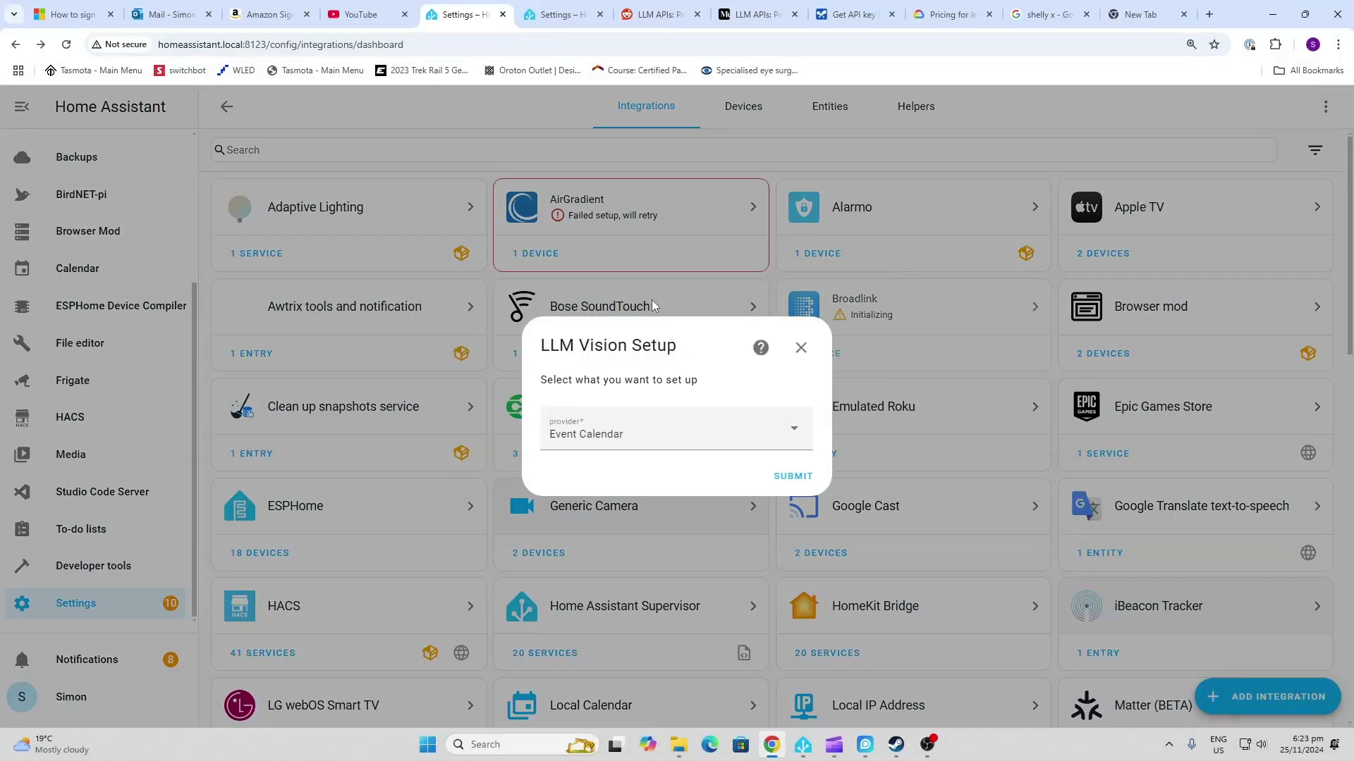
# - Choose Google as provider, paste the Gemini API key, and finish the setup
pyautogui.click(668, 439)
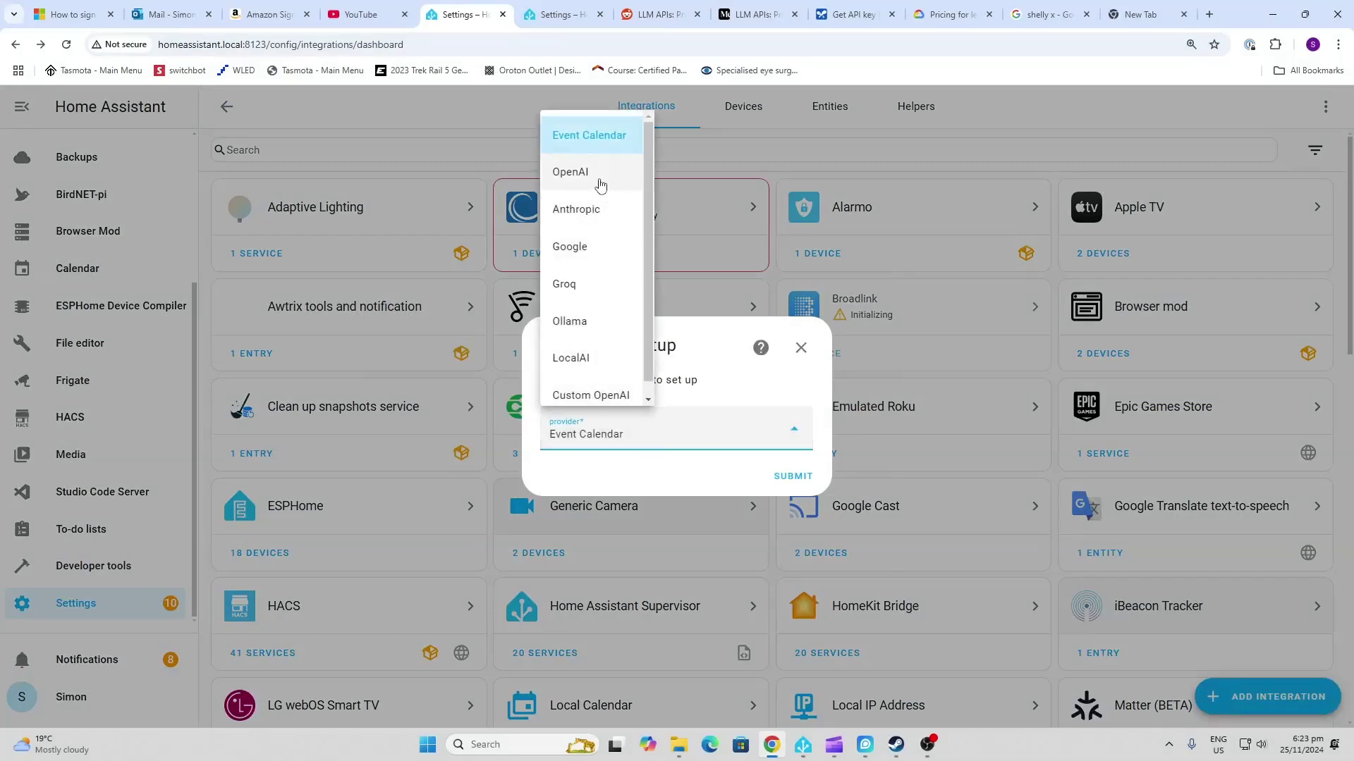
pyautogui.click(591, 247)
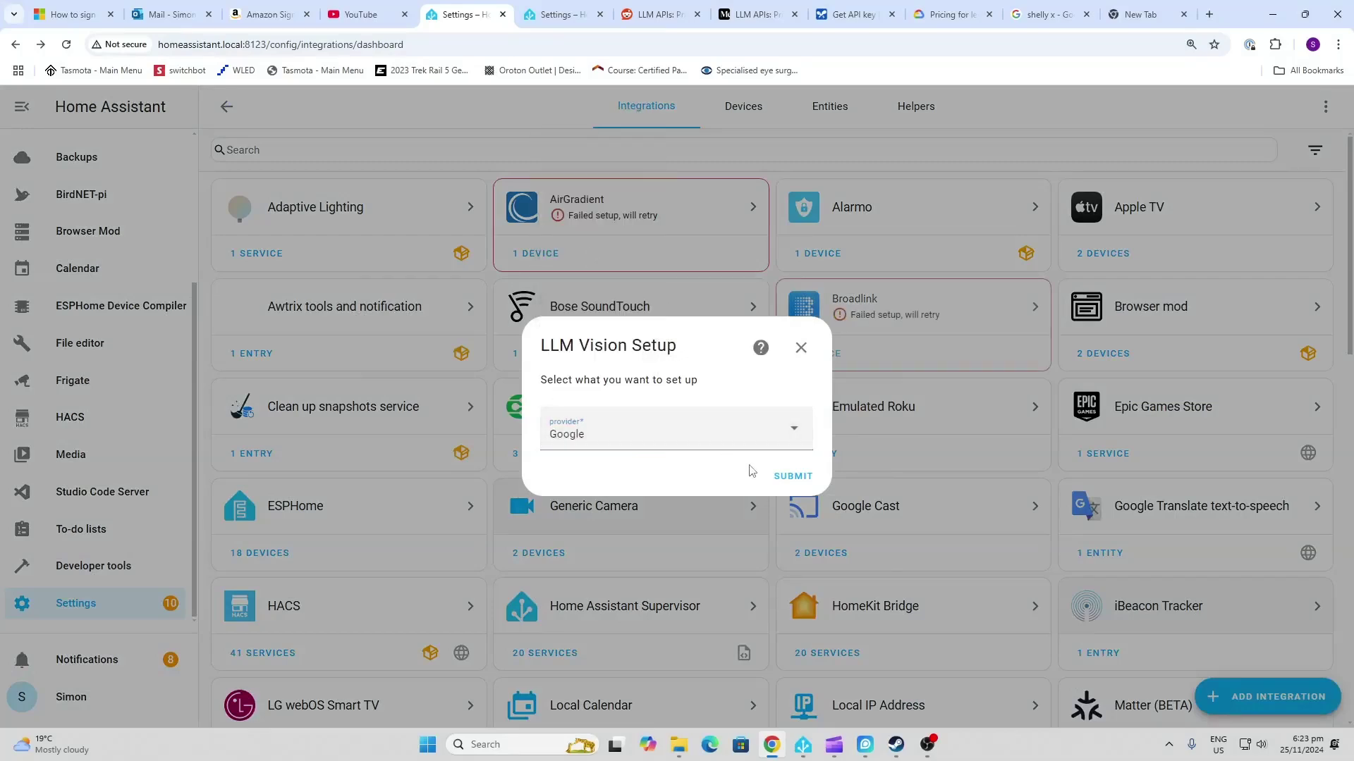
pyautogui.click(790, 482)
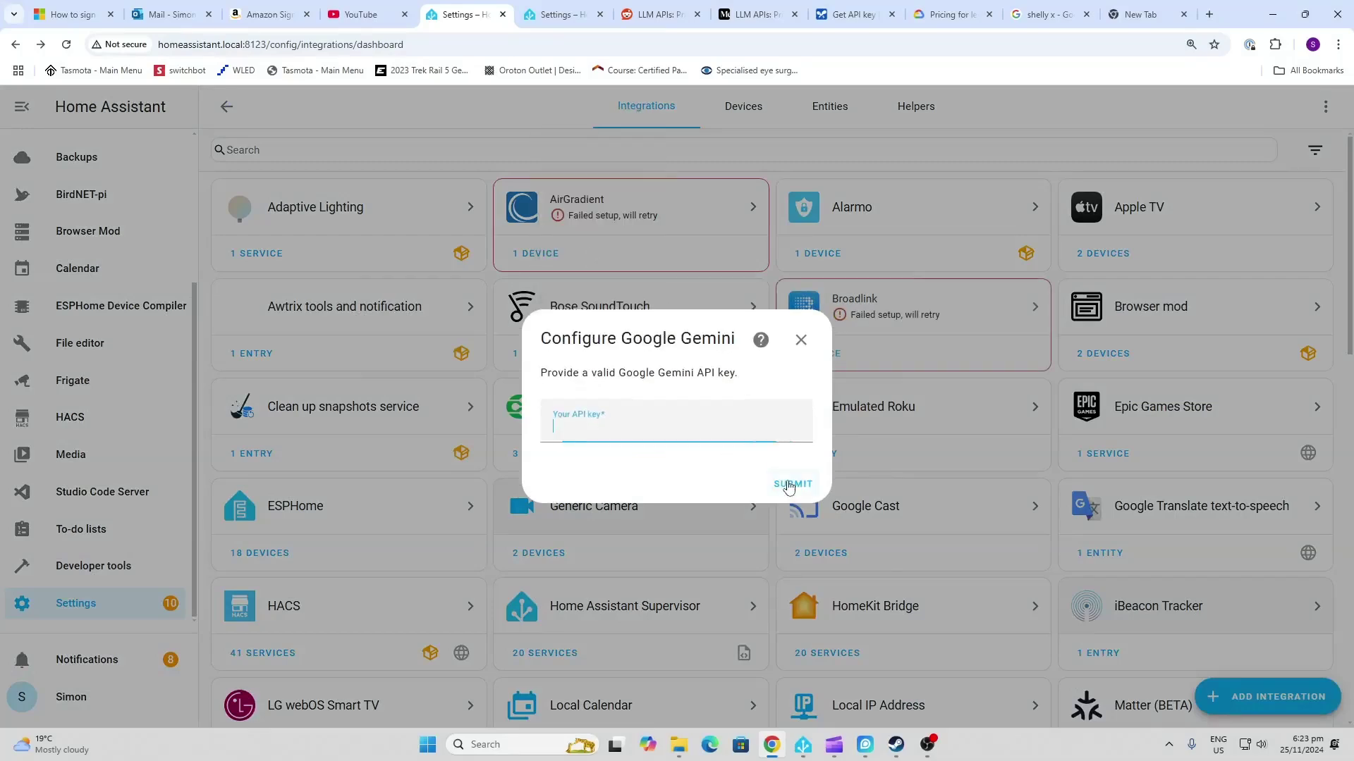
pyautogui.rightClick(710, 427)
pyautogui.click(726, 233)
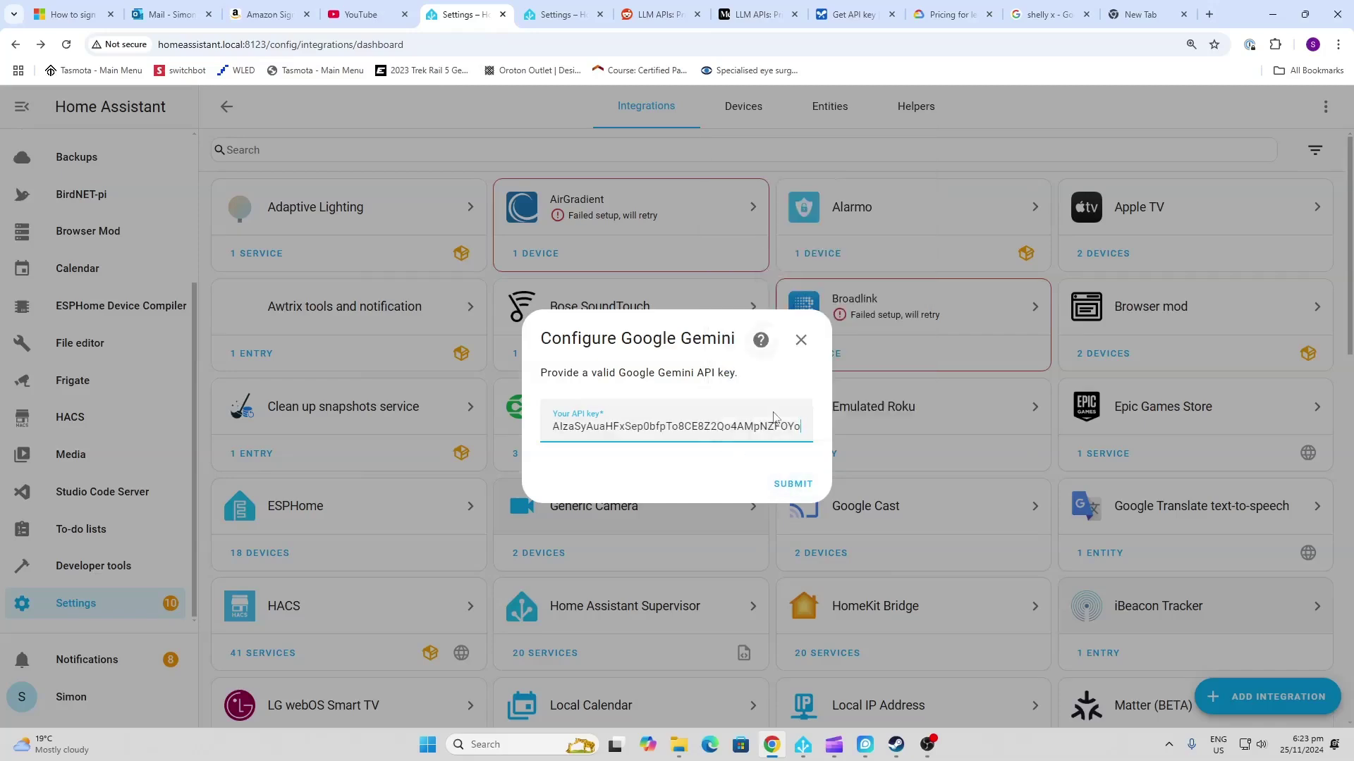
pyautogui.click(795, 485)
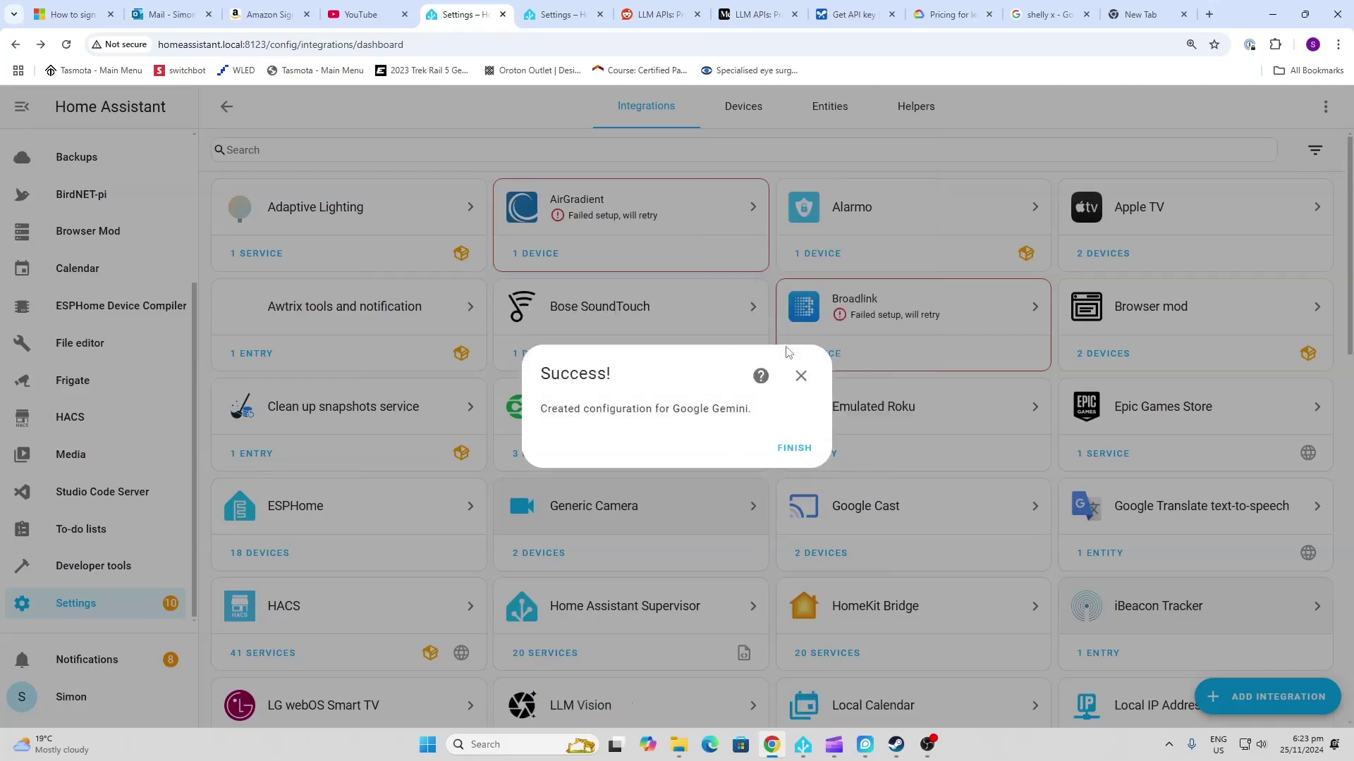
pyautogui.click(794, 448)
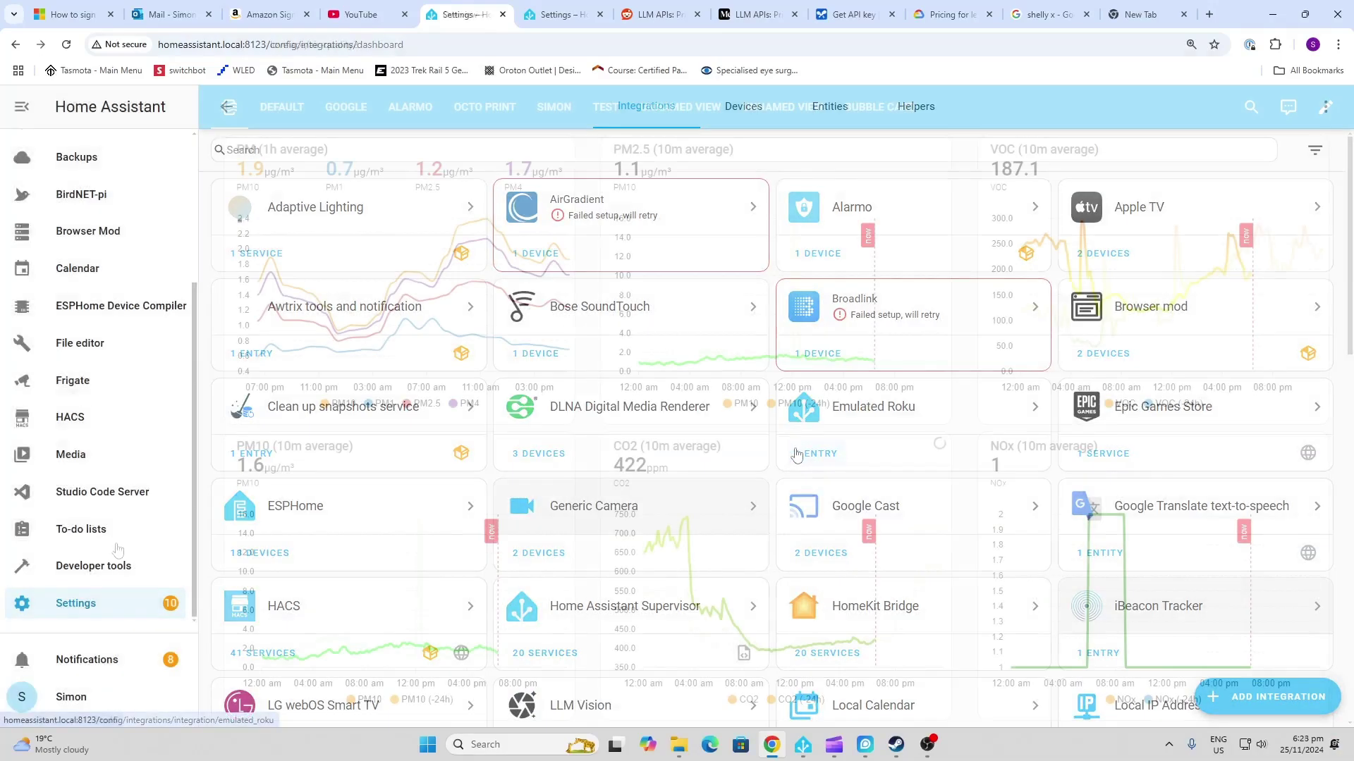
# - Select the LLM Vision: Stream Analyzer action in Developer tools, searching 'llm'
pyautogui.click(105, 564)
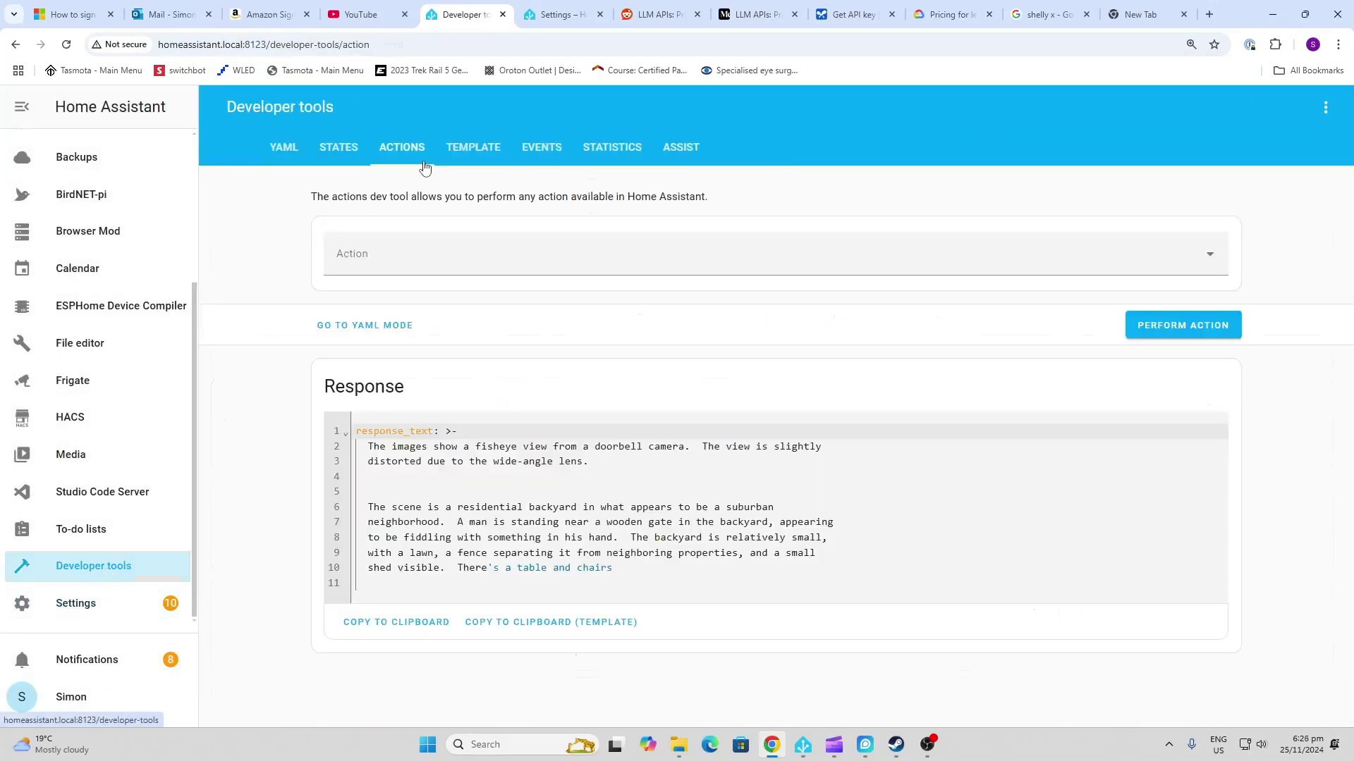
pyautogui.click(397, 258)
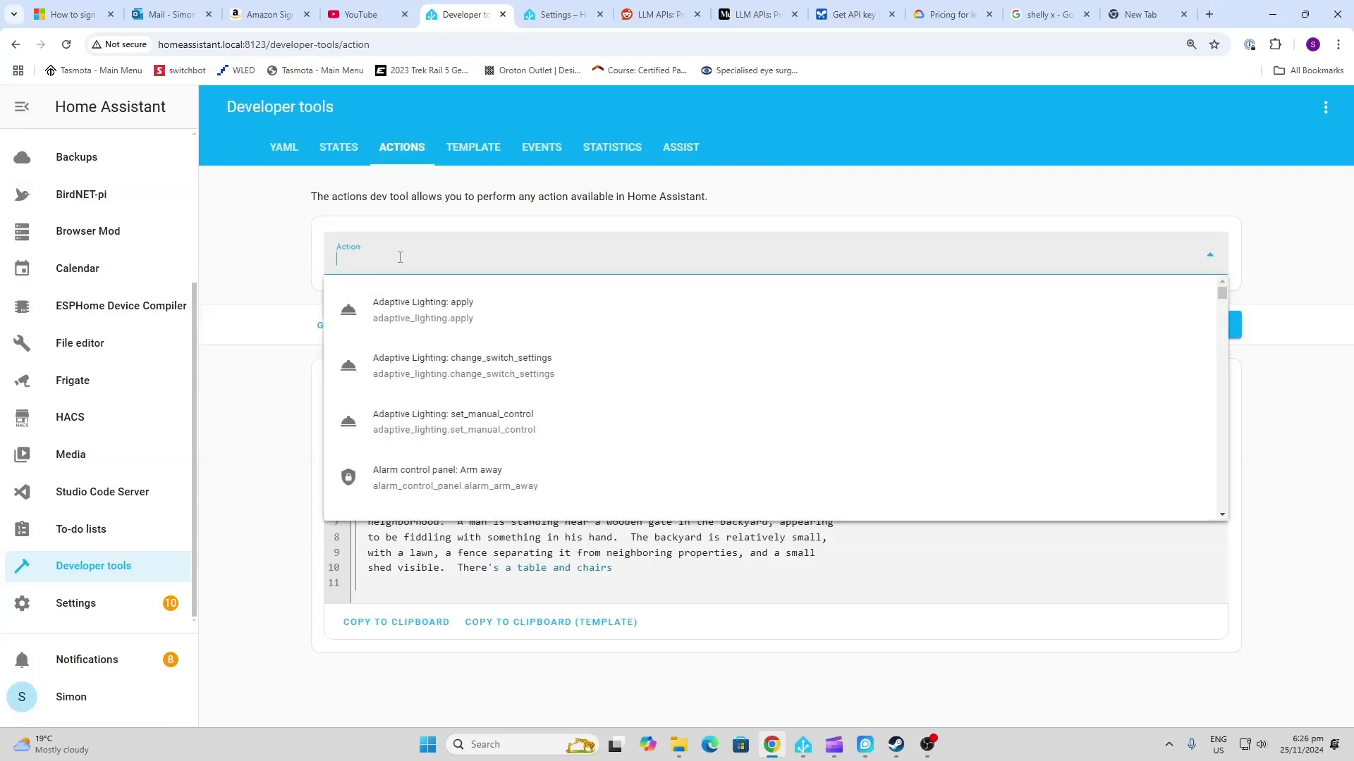
pyautogui.write('llm')
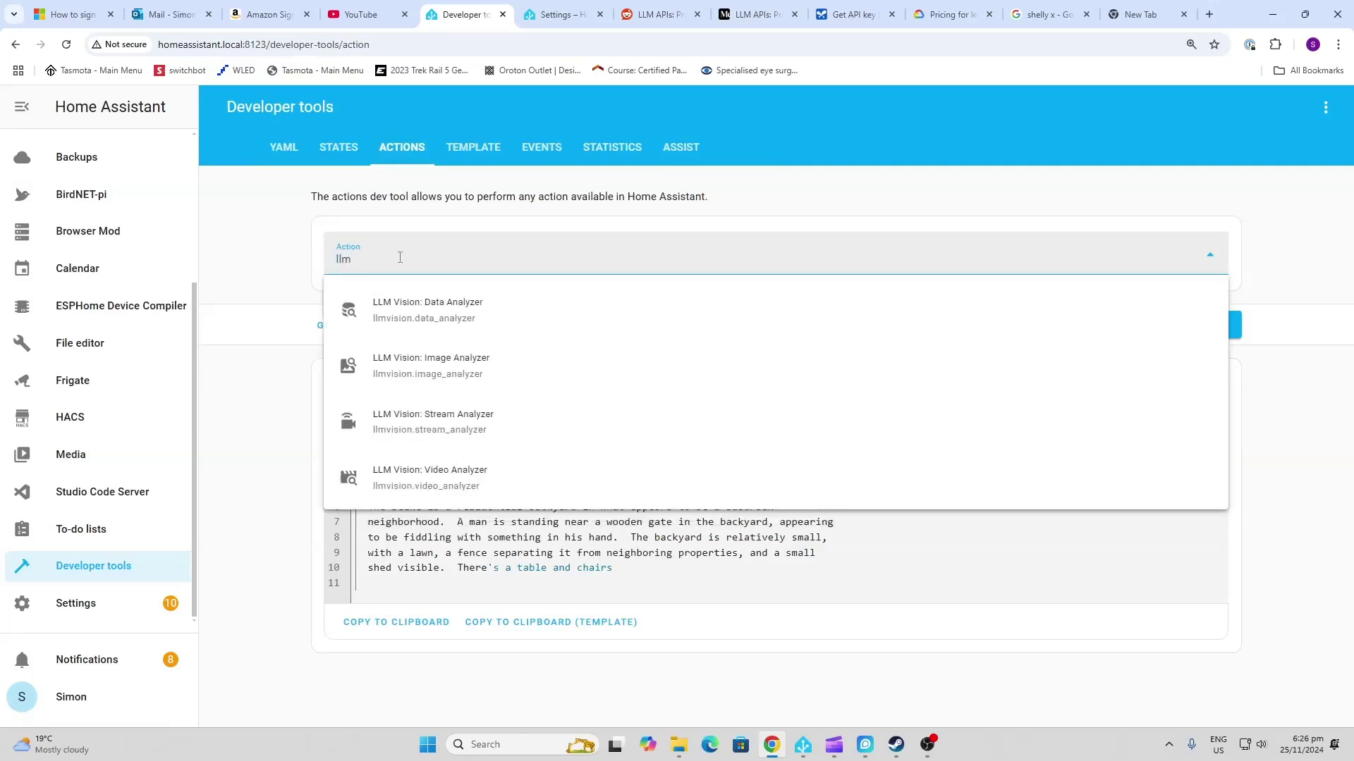
pyautogui.click(455, 423)
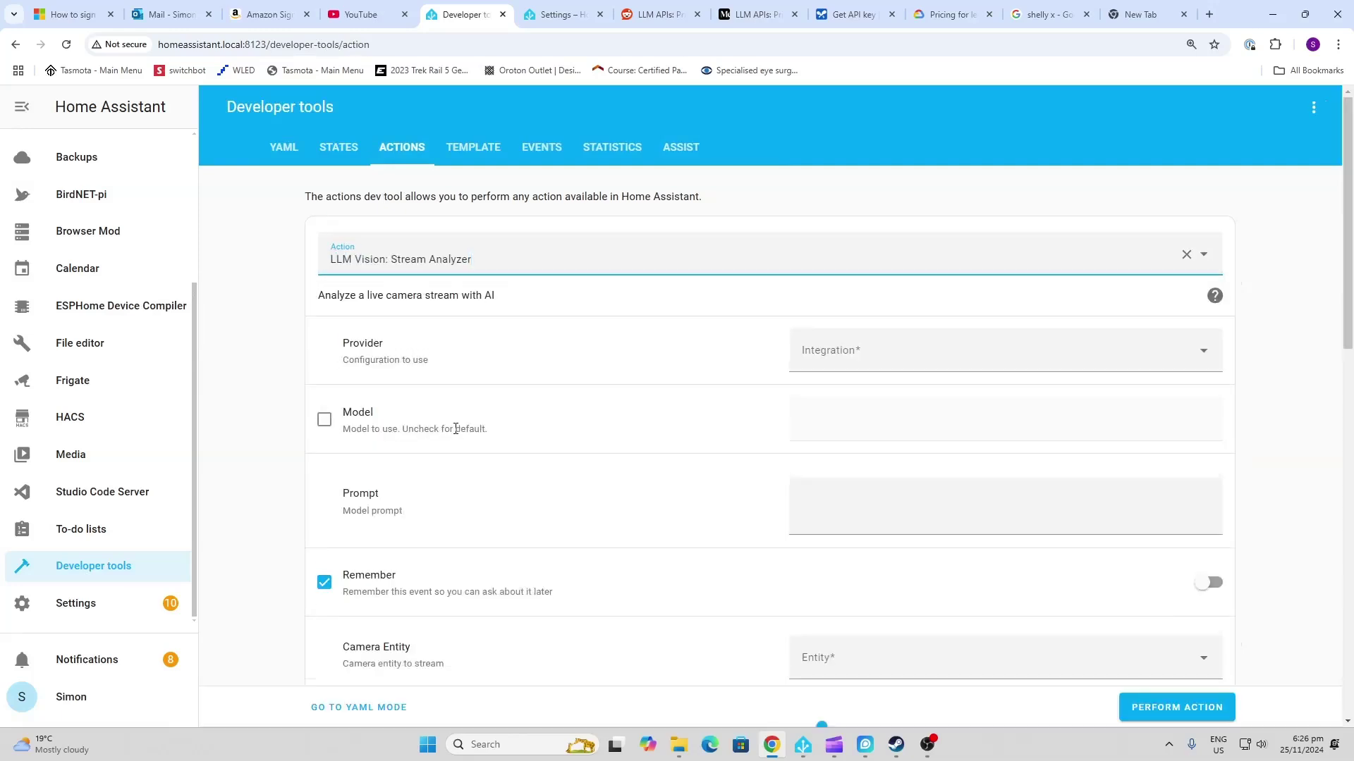
# - Set the provider to Google Gemini and the prompt to 'describe the image'
pyautogui.click(804, 350)
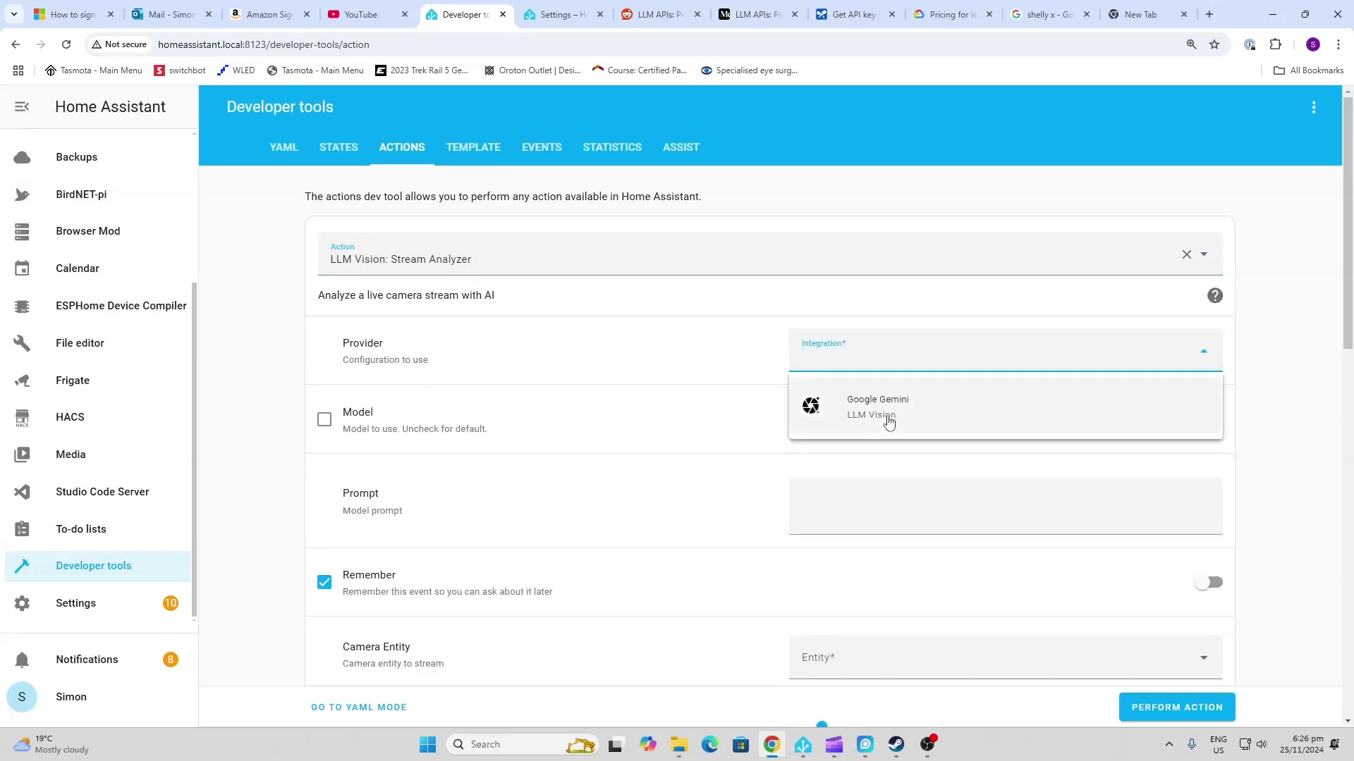
pyautogui.click(891, 406)
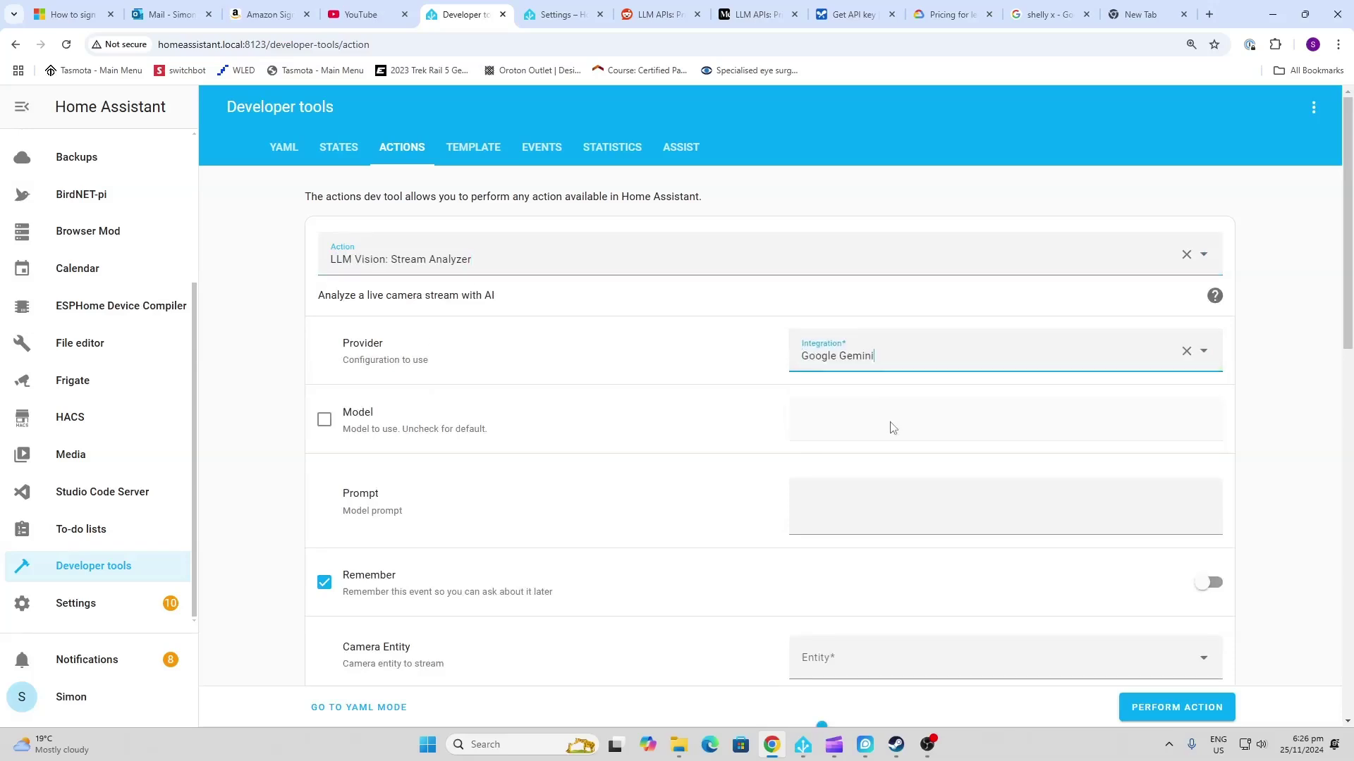
pyautogui.click(865, 506)
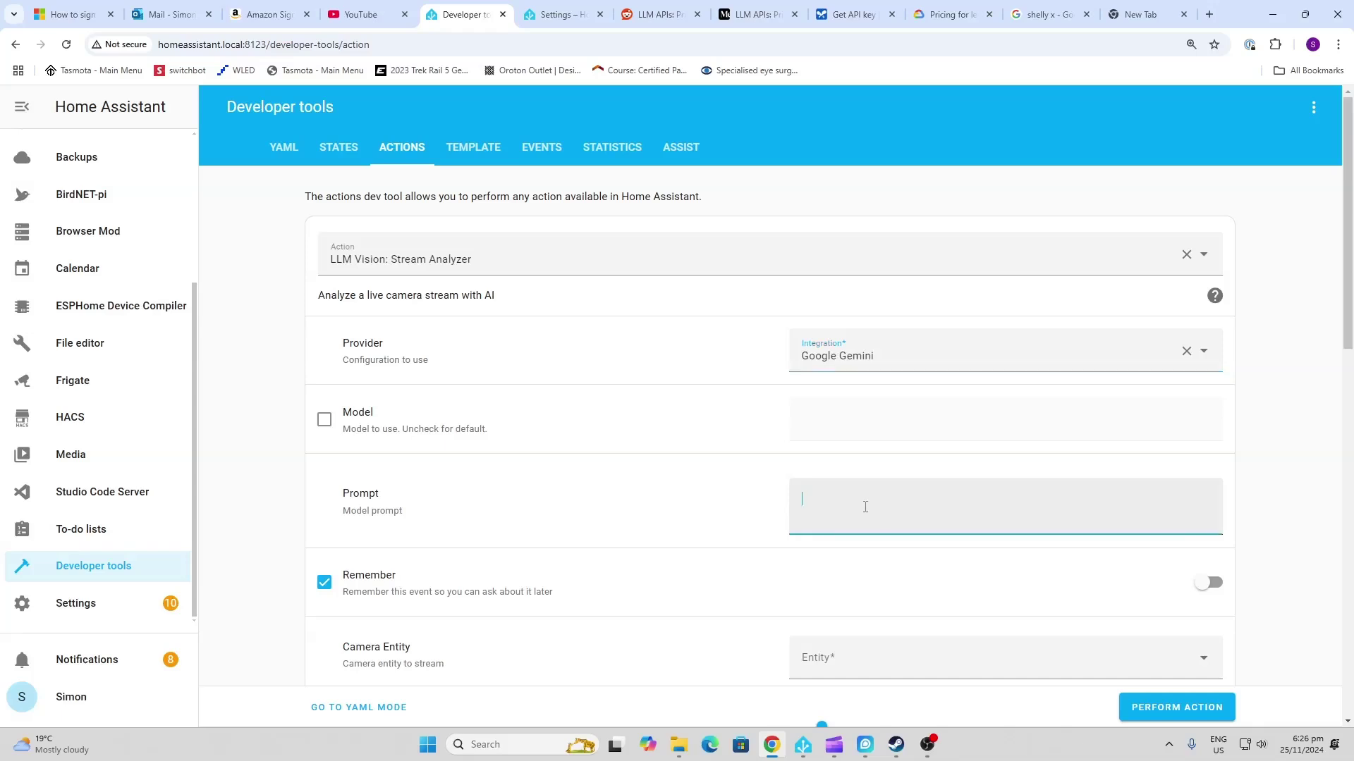
pyautogui.write('describe the image')
# - Choose Front Door as the Camera Entity and scroll to the bottom of the form
pyautogui.scroll(-2, 885, 540)
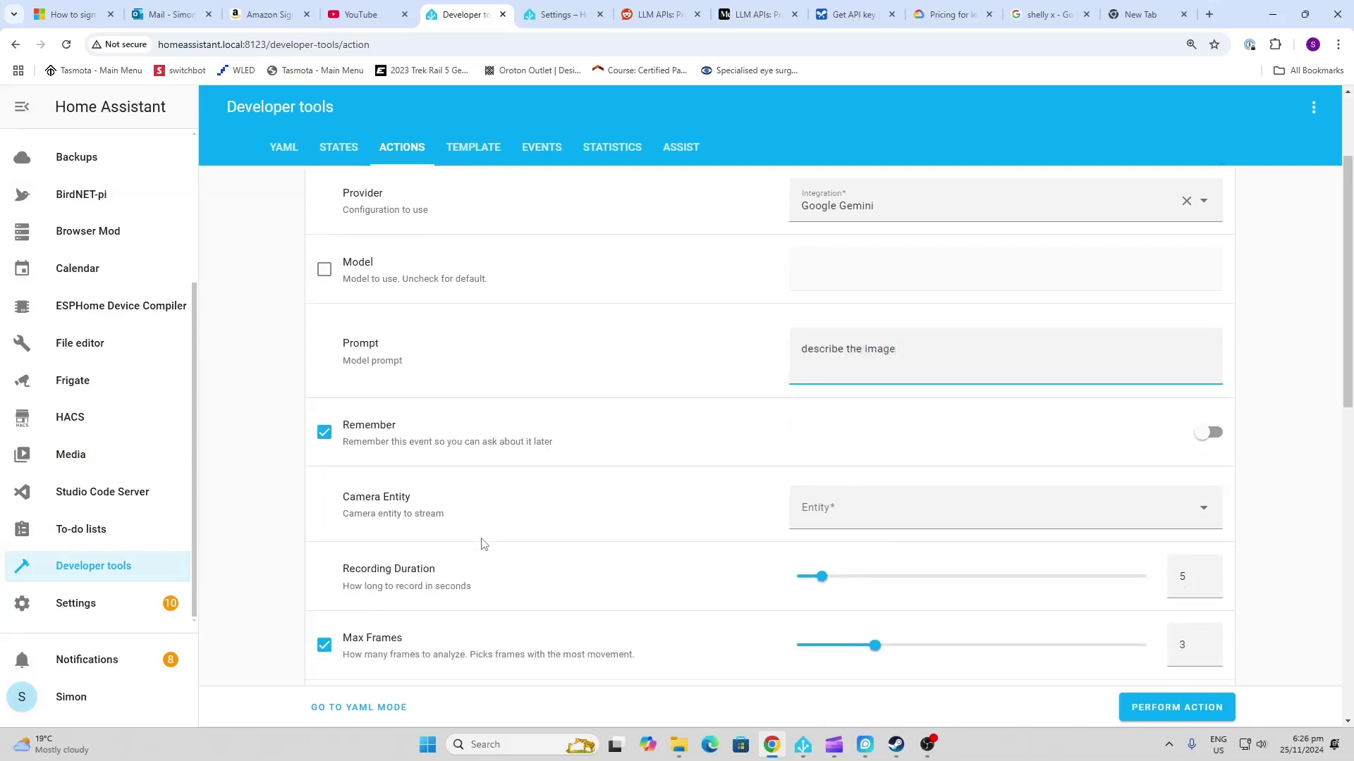
pyautogui.click(840, 459)
pyautogui.scroll(-1, 909, 643)
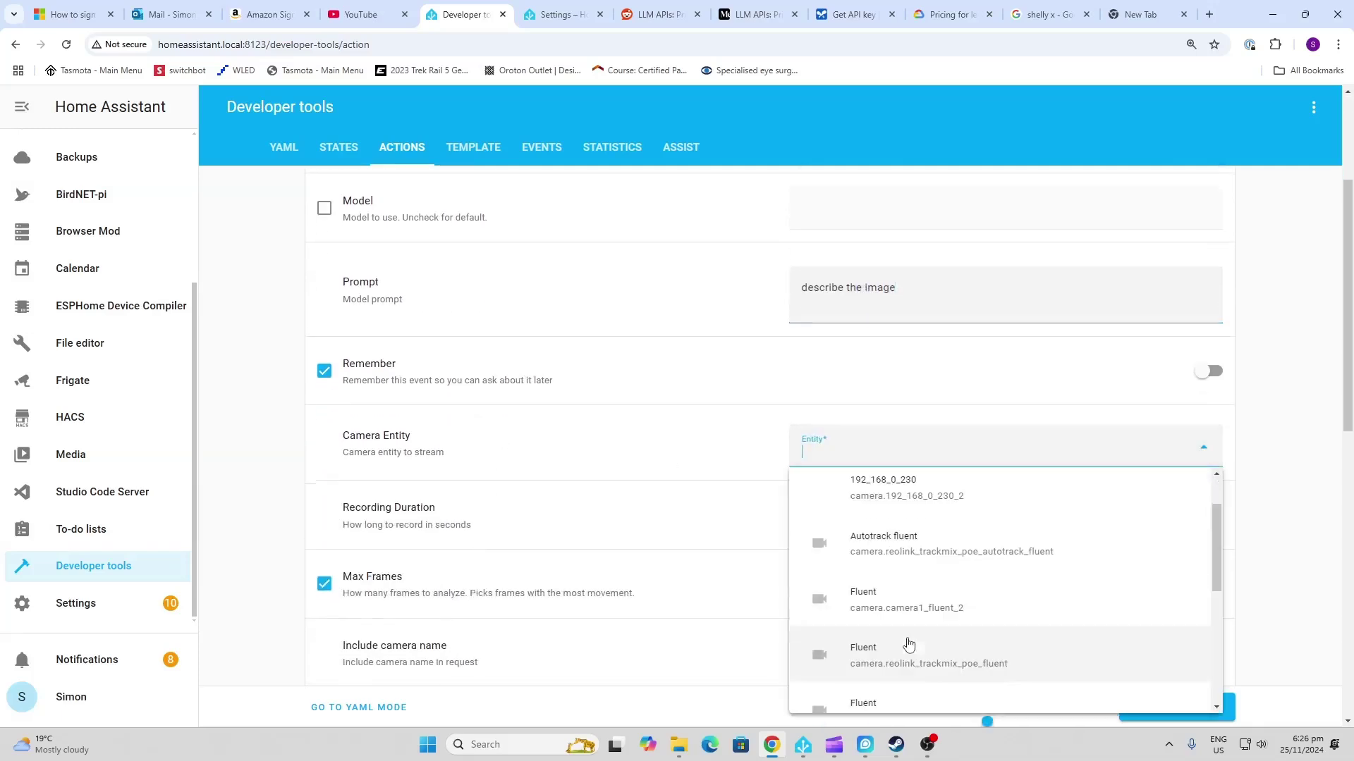
pyautogui.scroll(-4, 908, 644)
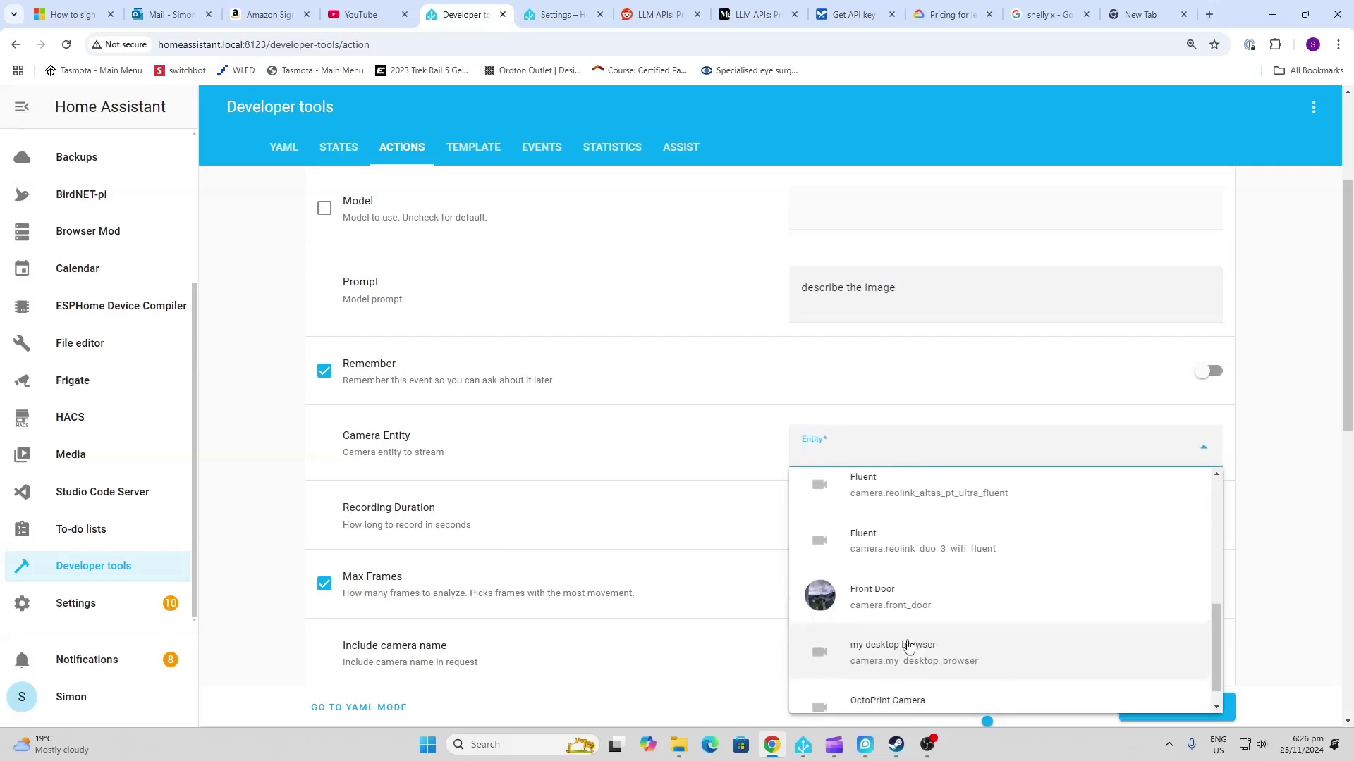
pyautogui.click(881, 602)
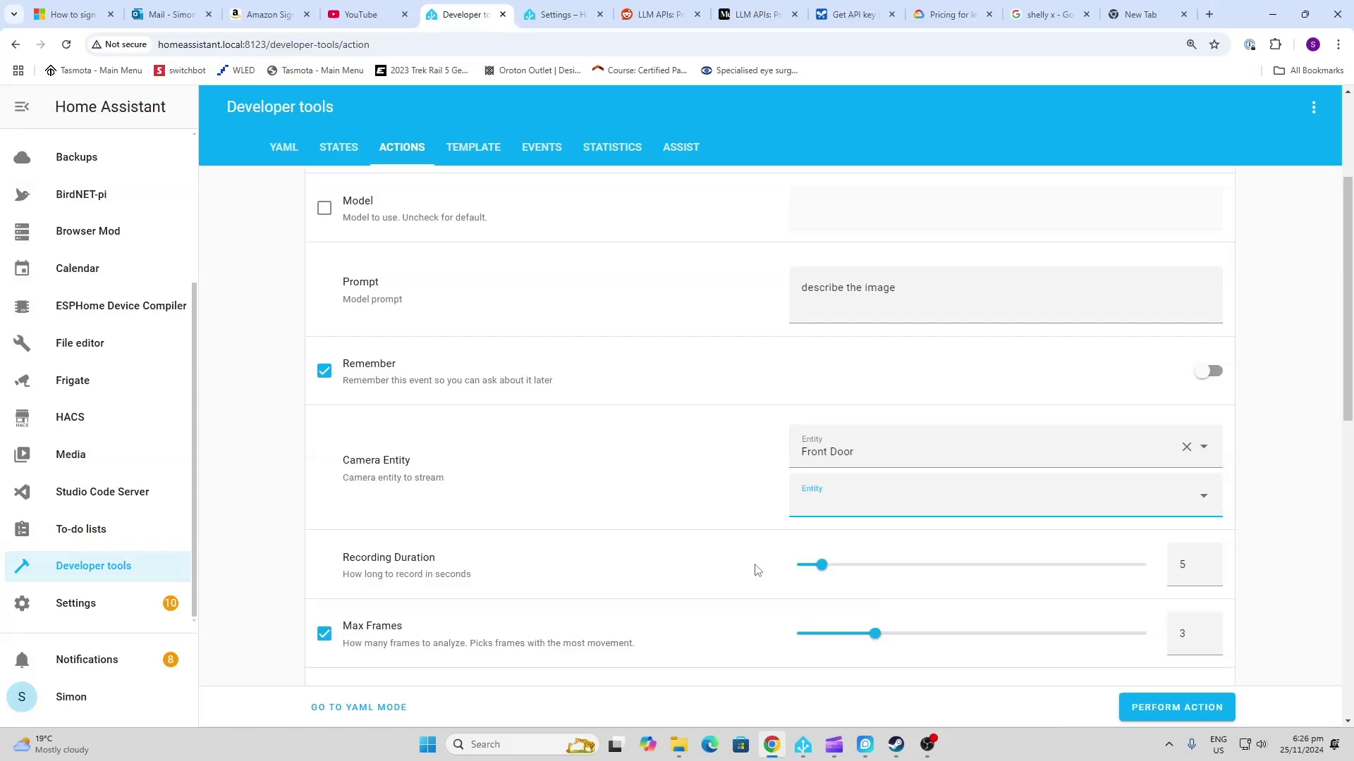
pyautogui.scroll(-3, 742, 585)
pyautogui.scroll(-7, 741, 588)
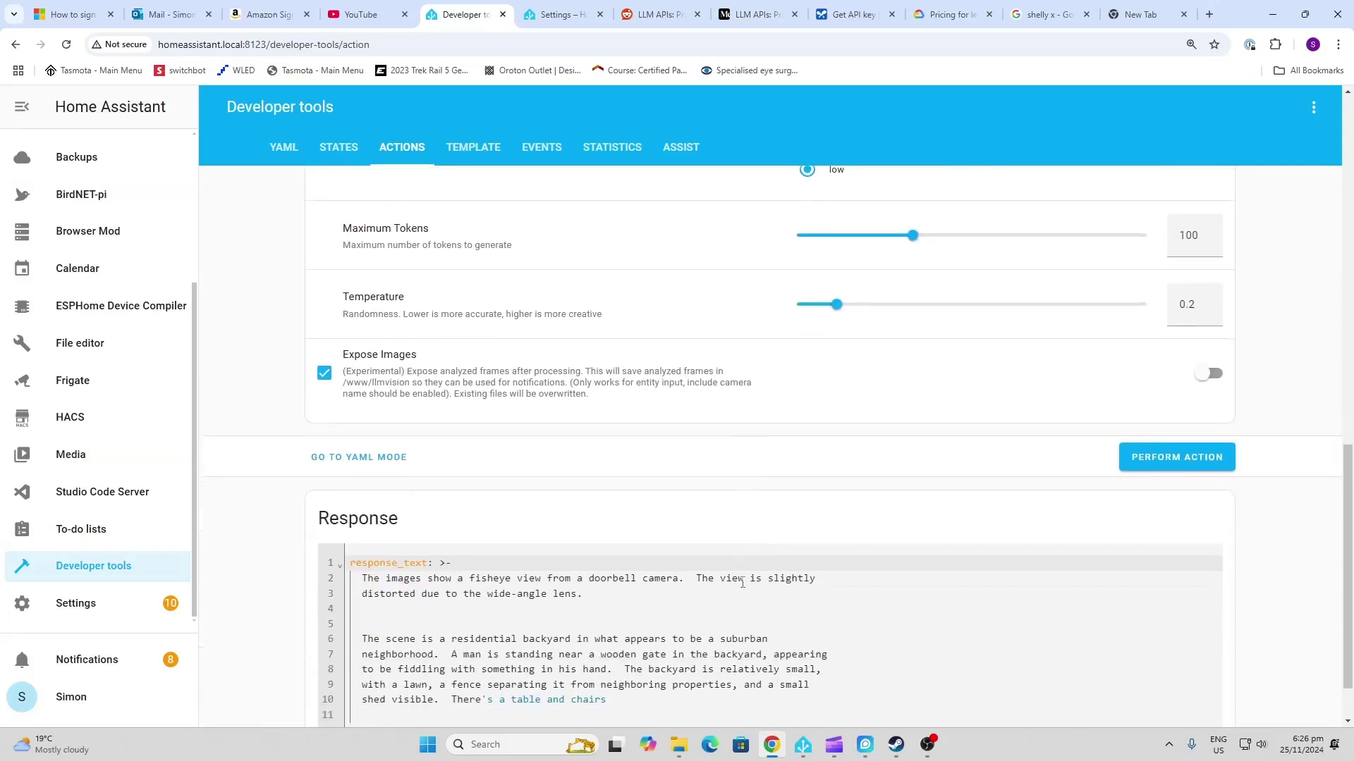
# - Perform the Stream Analyzer action and wait for Gemini's updated Front Door scene description
pyautogui.click(1169, 466)
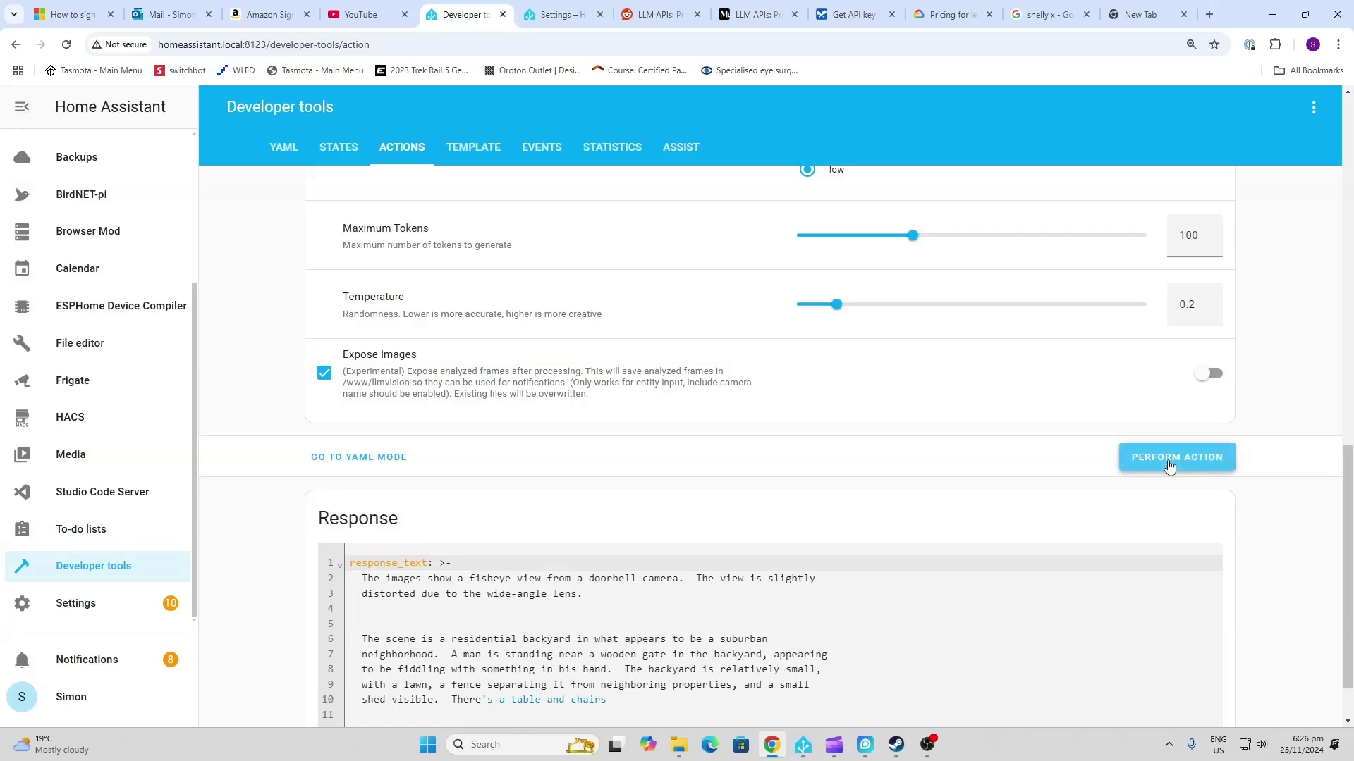